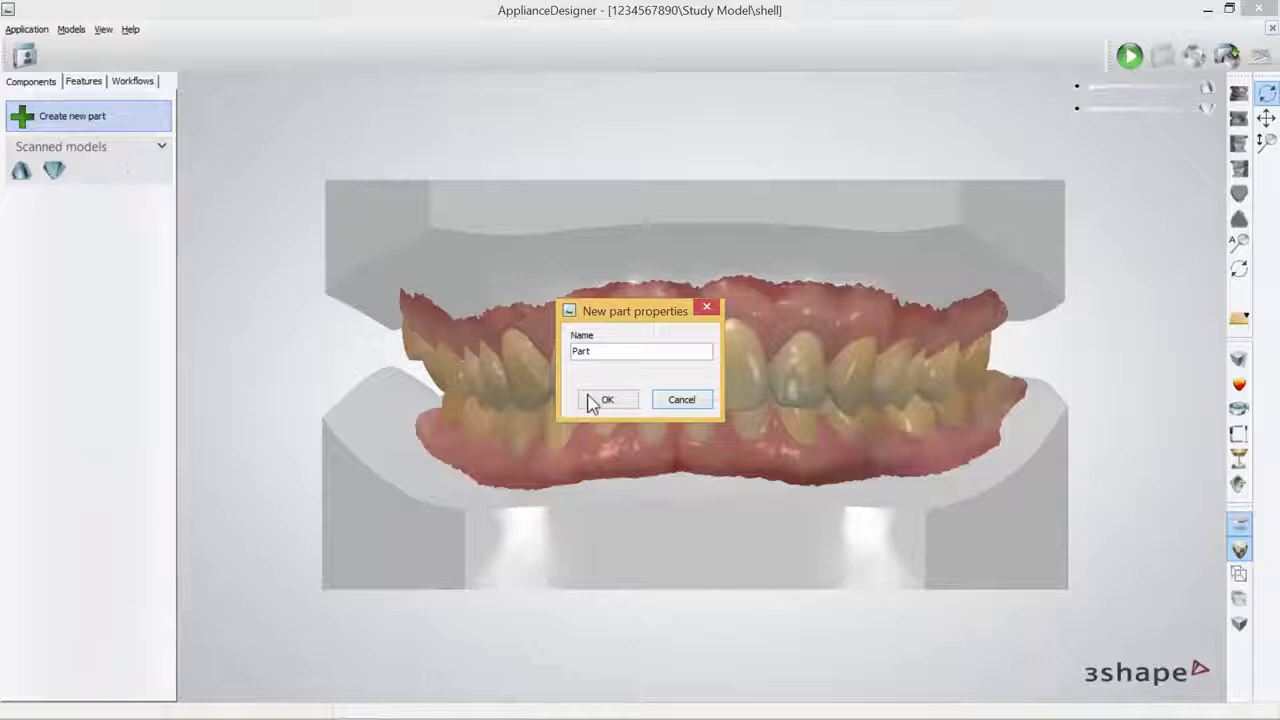
- Name the new part shell and add a Shell component named Max1, using the scanned maxilla model as its source
double_click(579, 352)
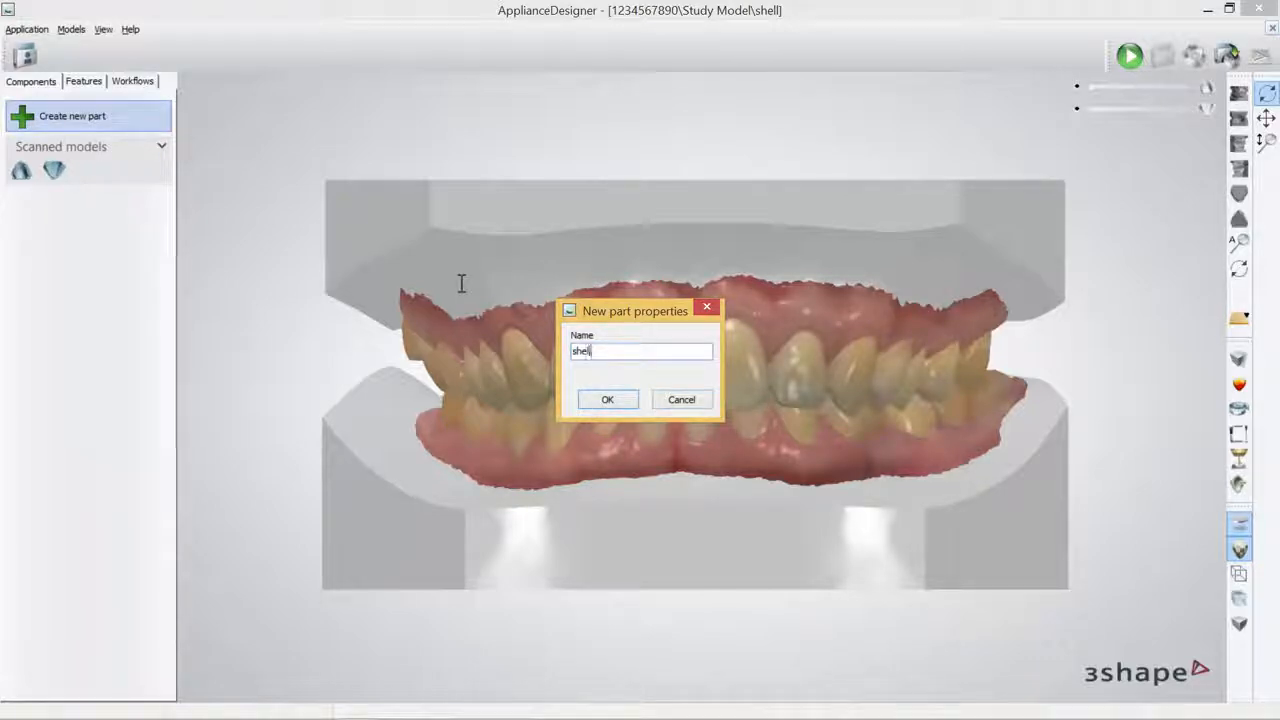
click(608, 400)
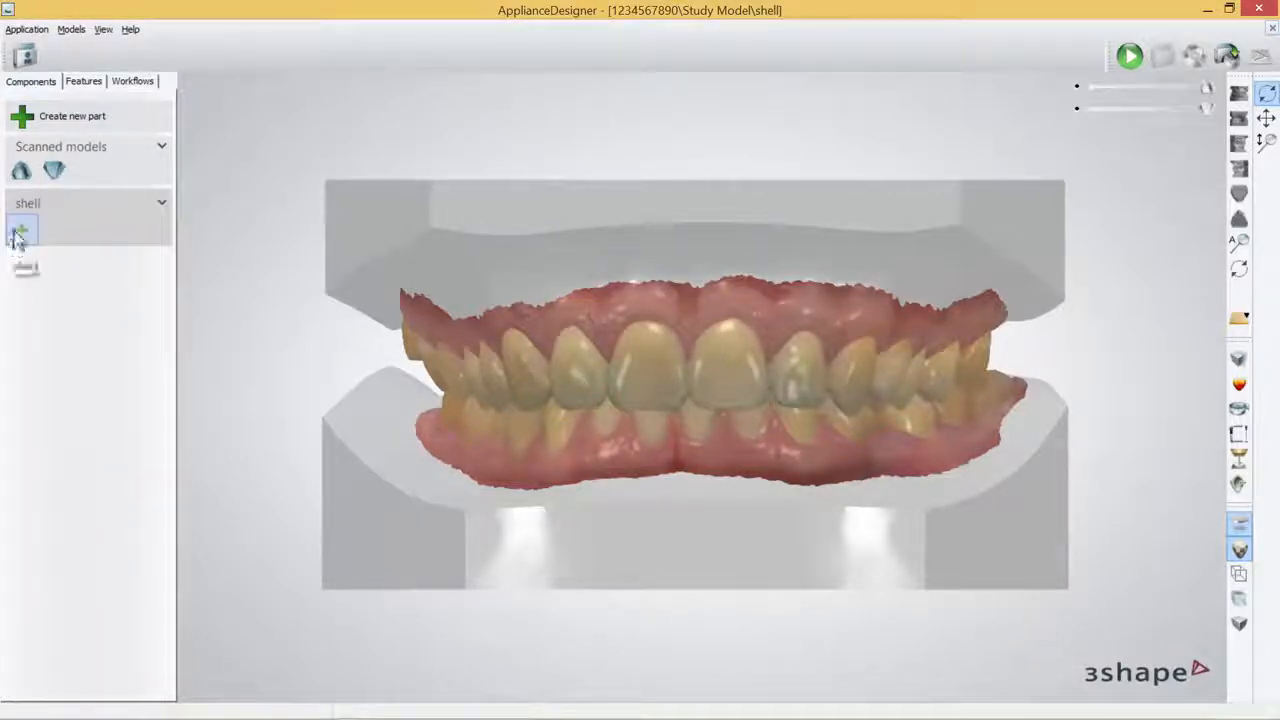
click(18, 233)
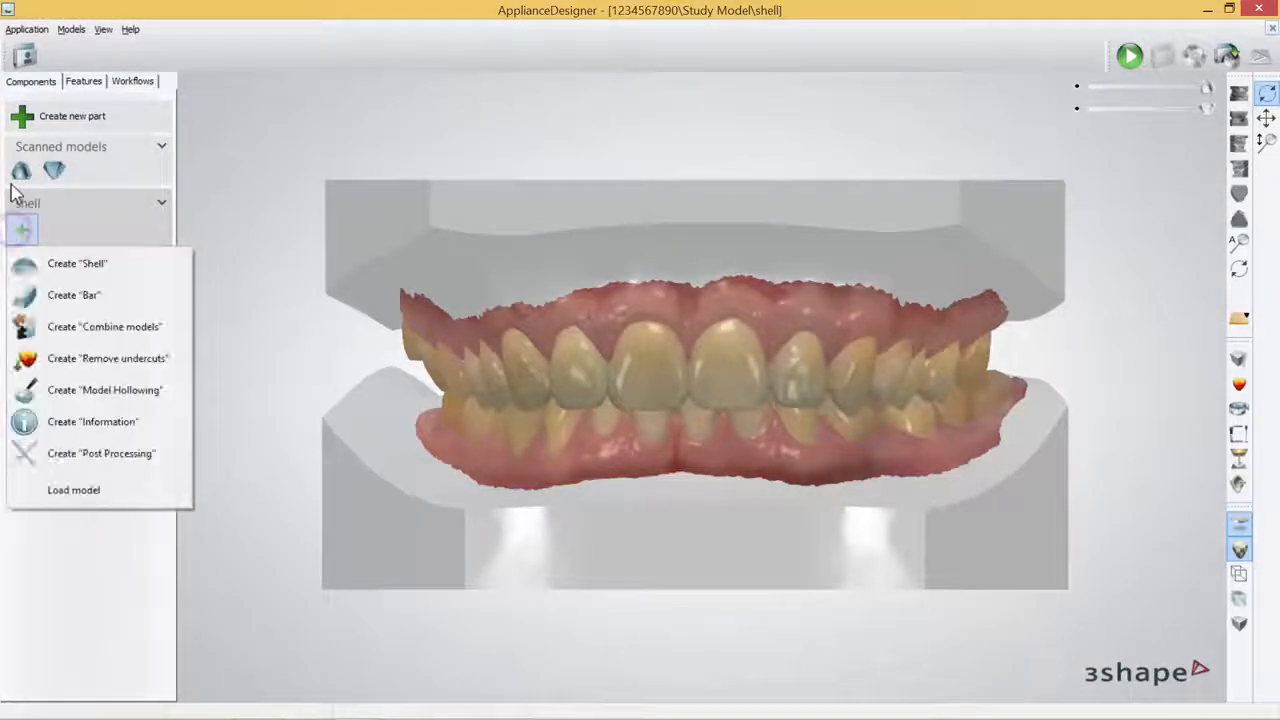
click(68, 263)
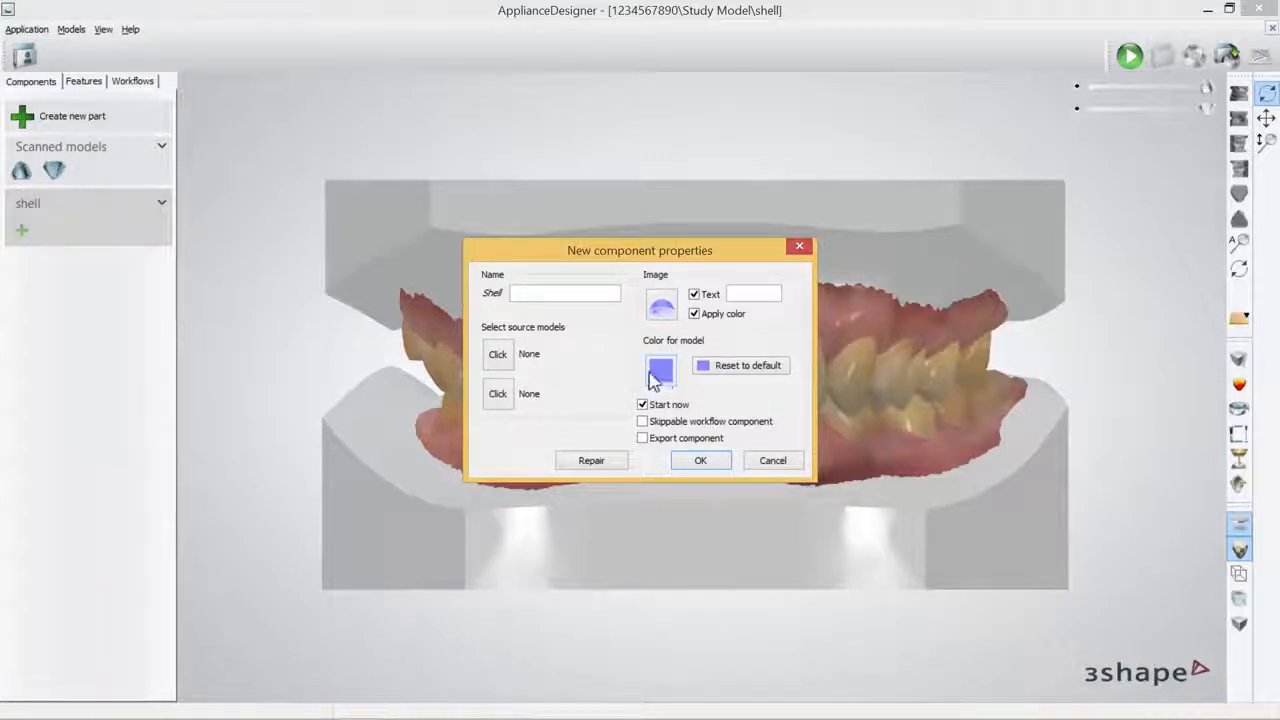
click(498, 358)
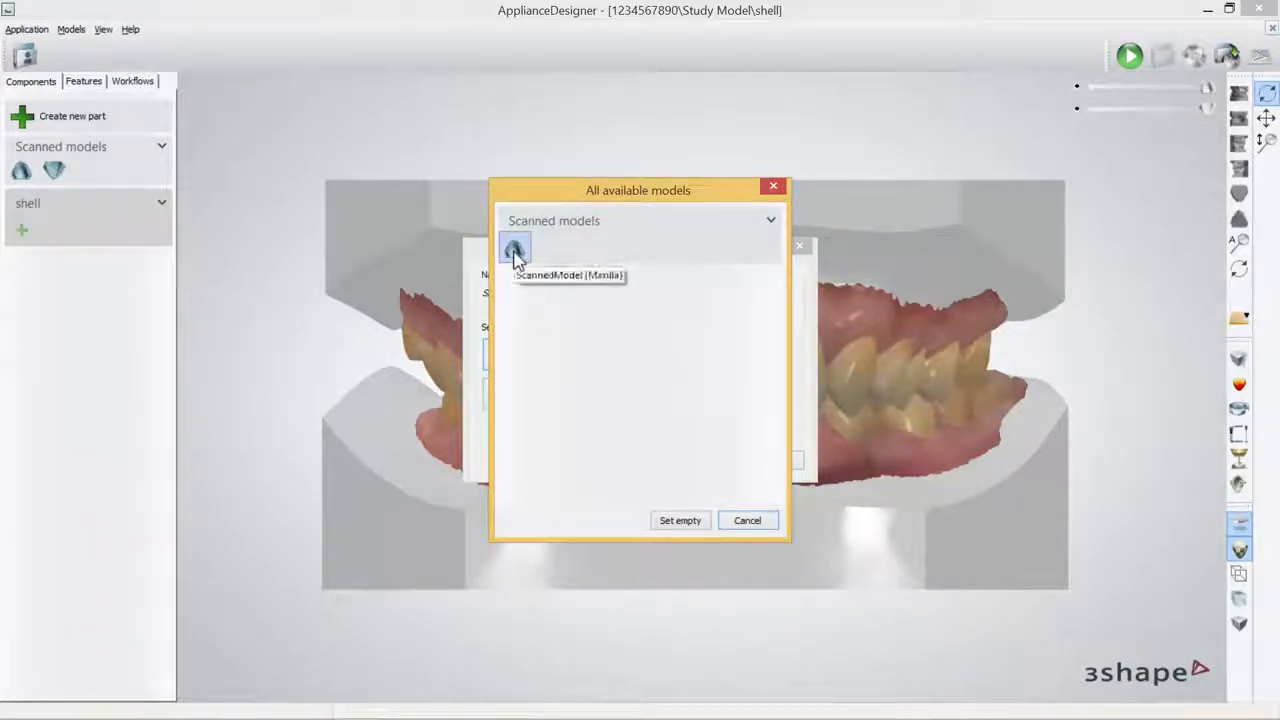
click(514, 251)
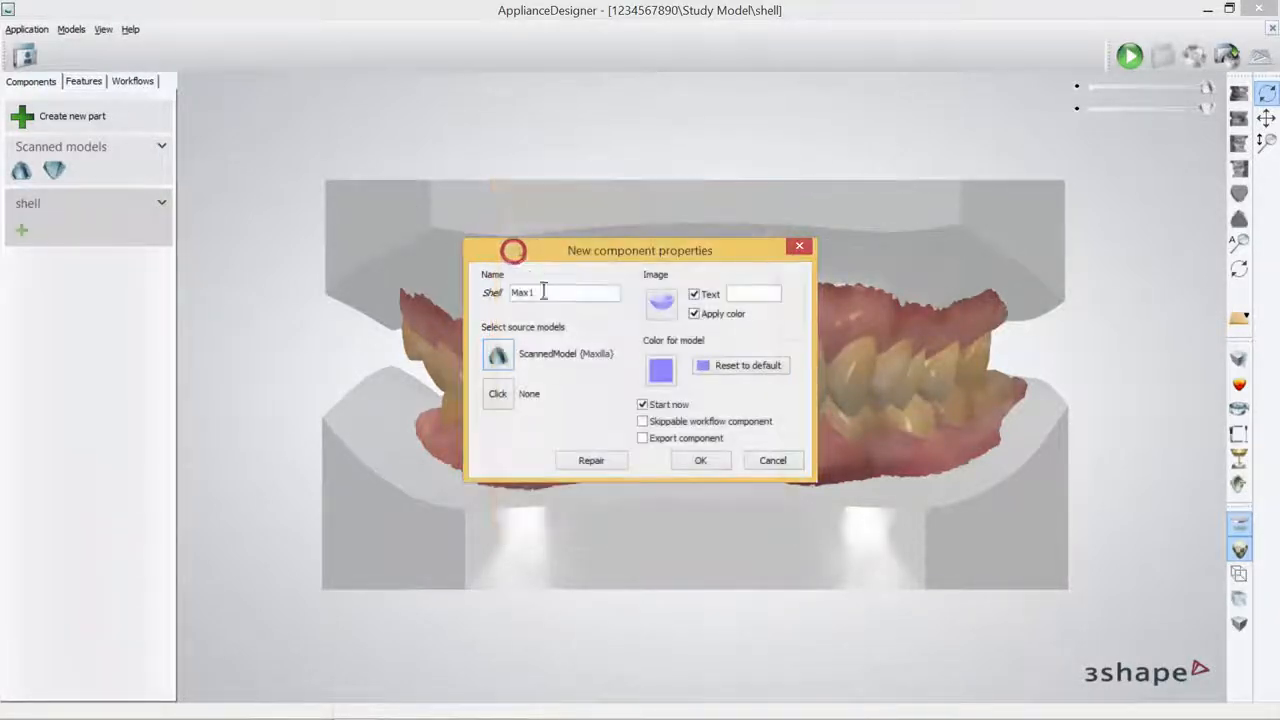
click(700, 461)
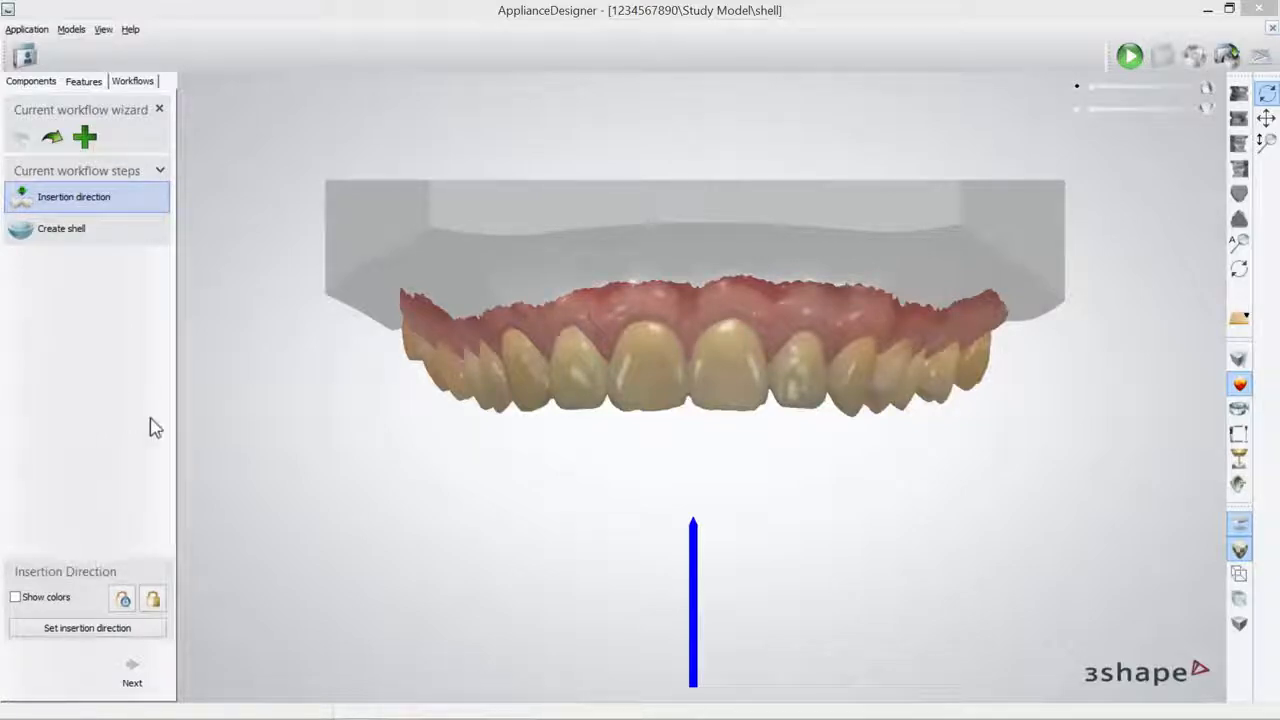
- Show the undercut colors, set the insertion direction from a slightly tilted occlusal view, and proceed to shell creation
click(15, 597)
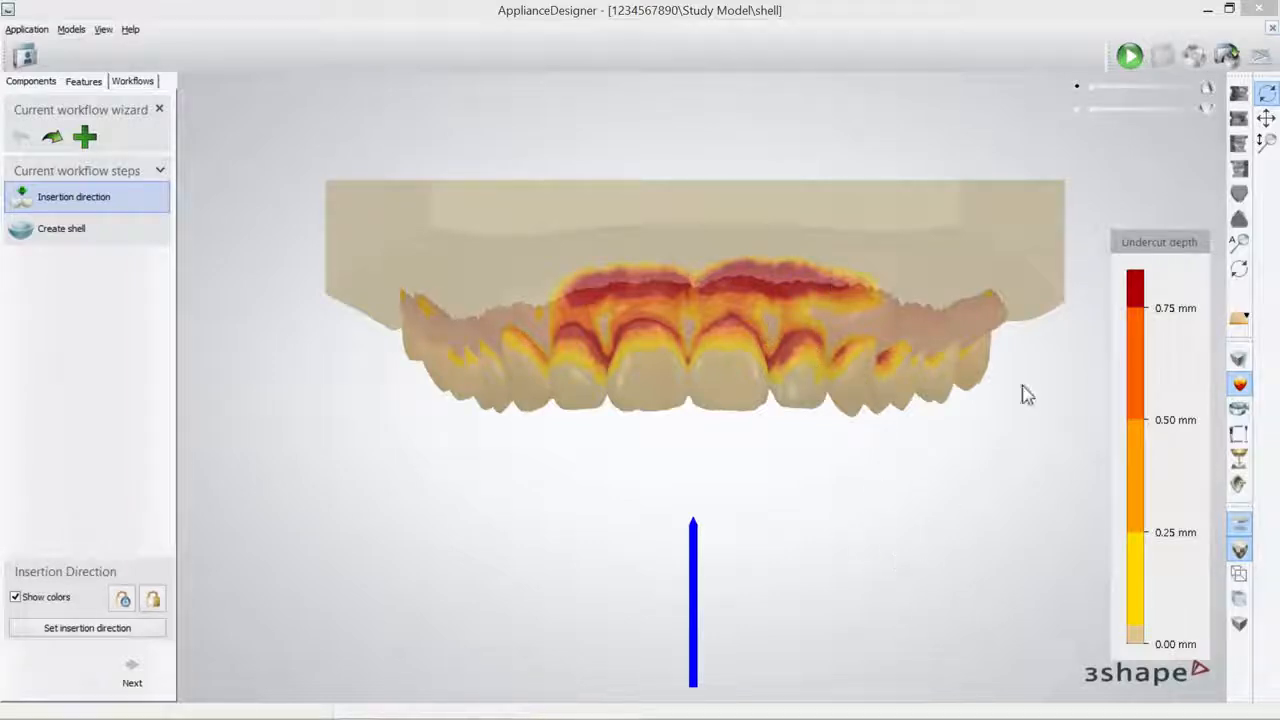
click(1240, 220)
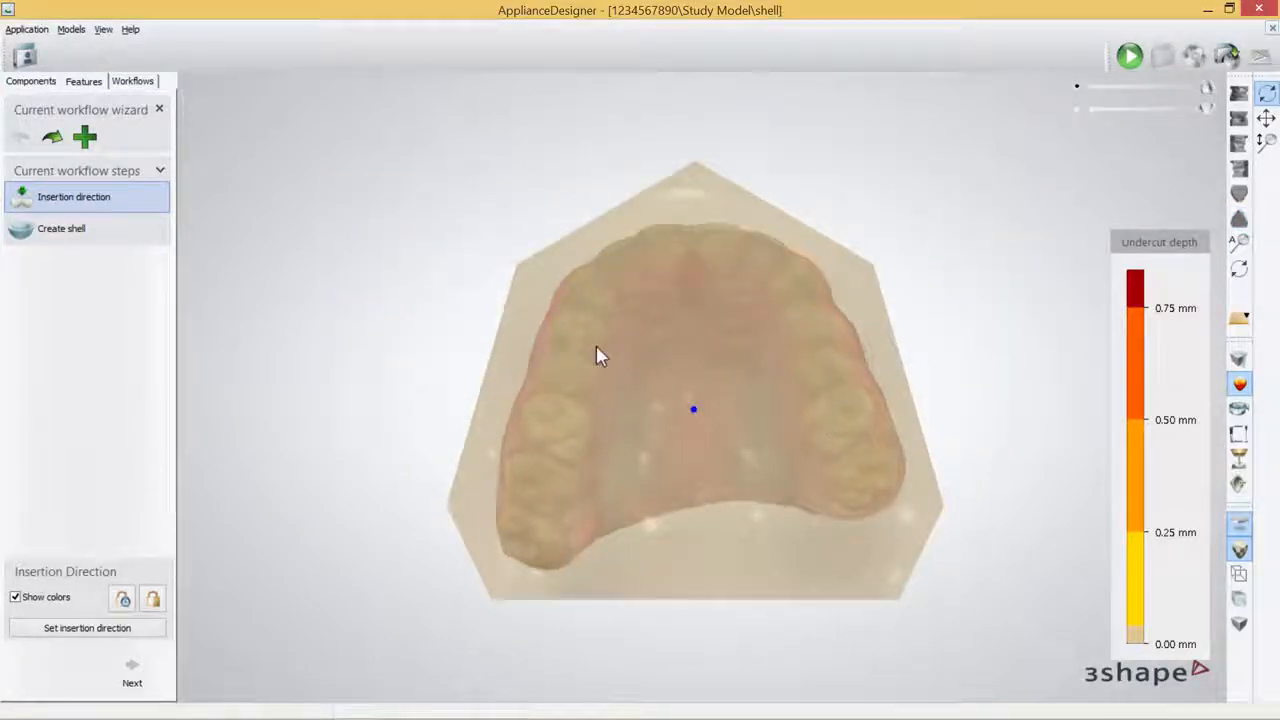
right_drag(596, 345, 597, 355)
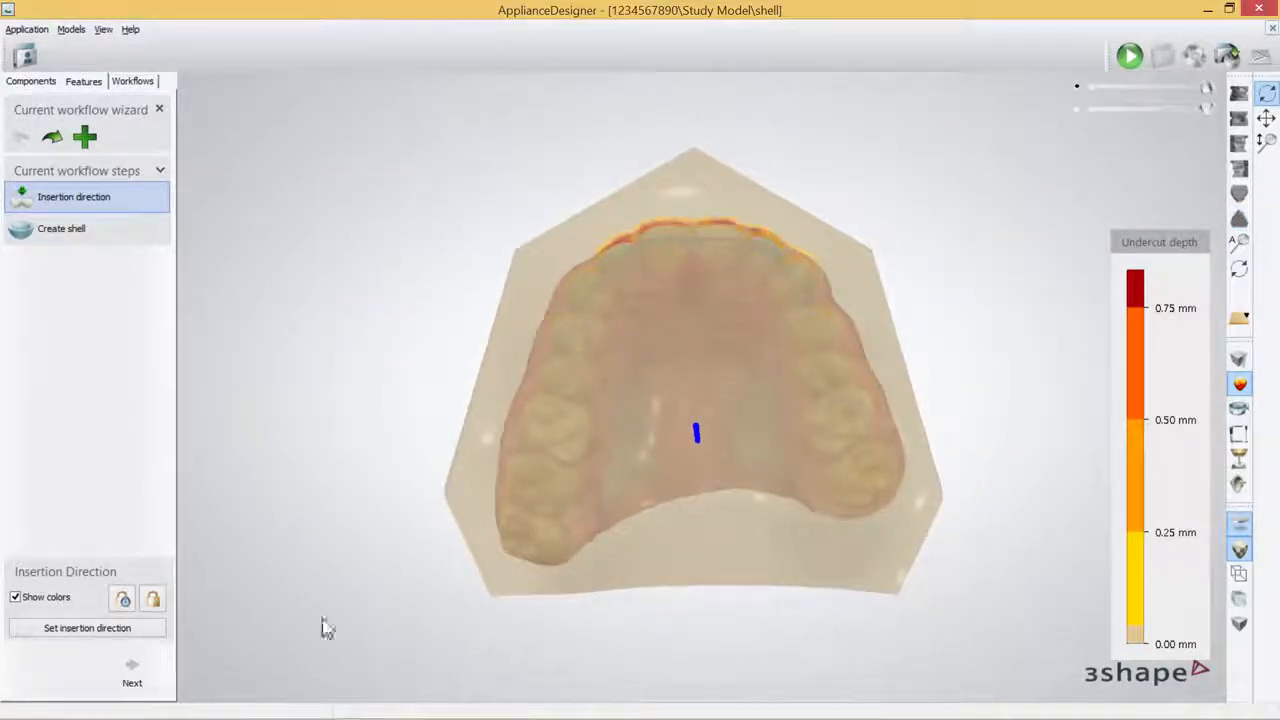
click(80, 632)
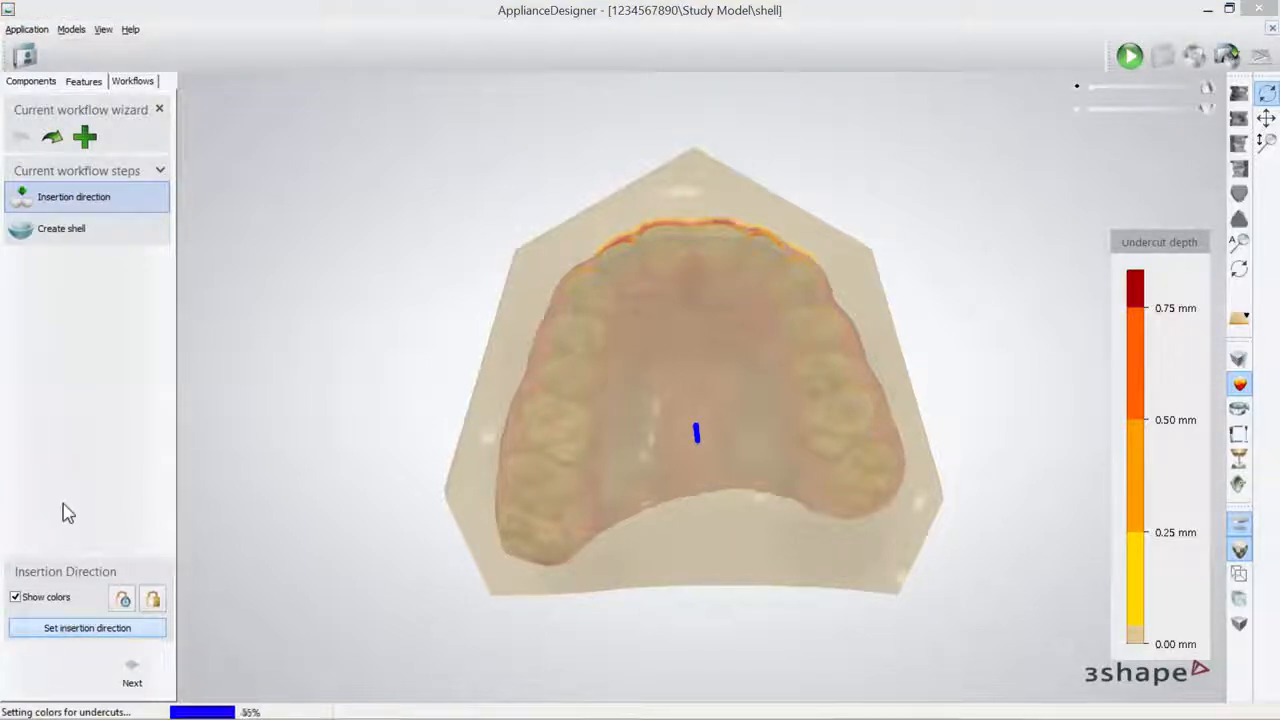
right_drag(750, 407, 743, 506)
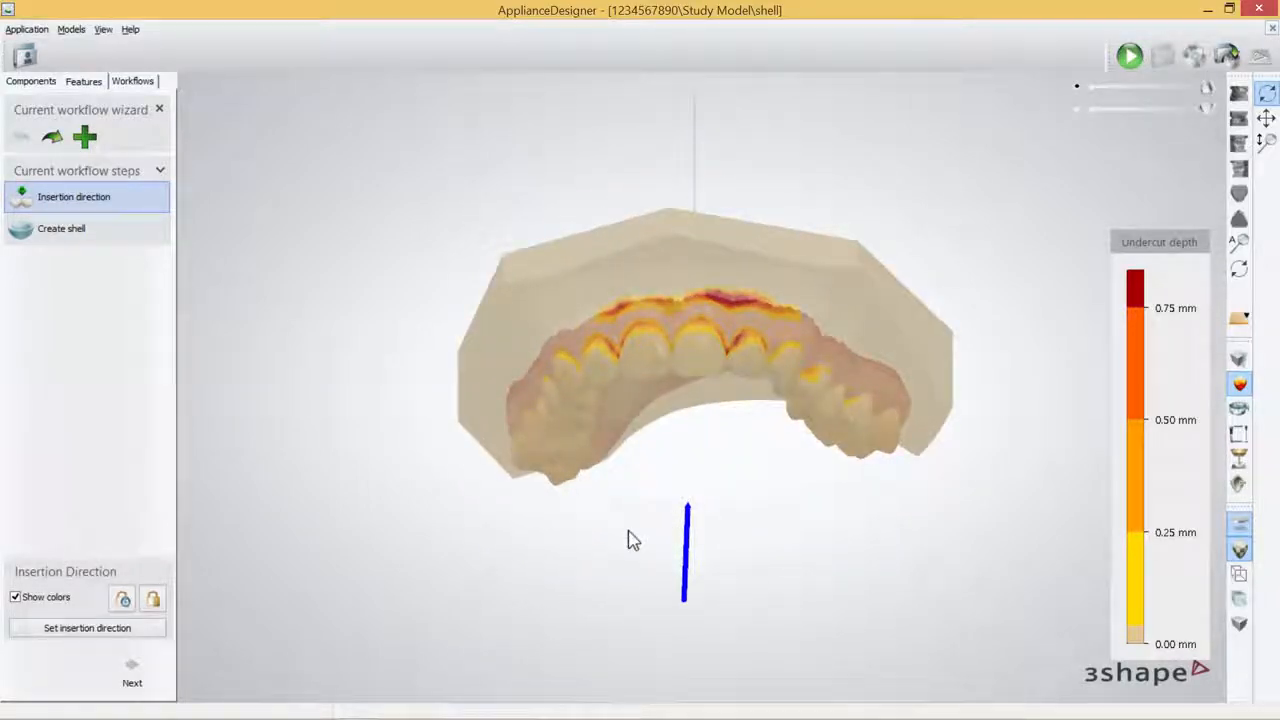
click(140, 685)
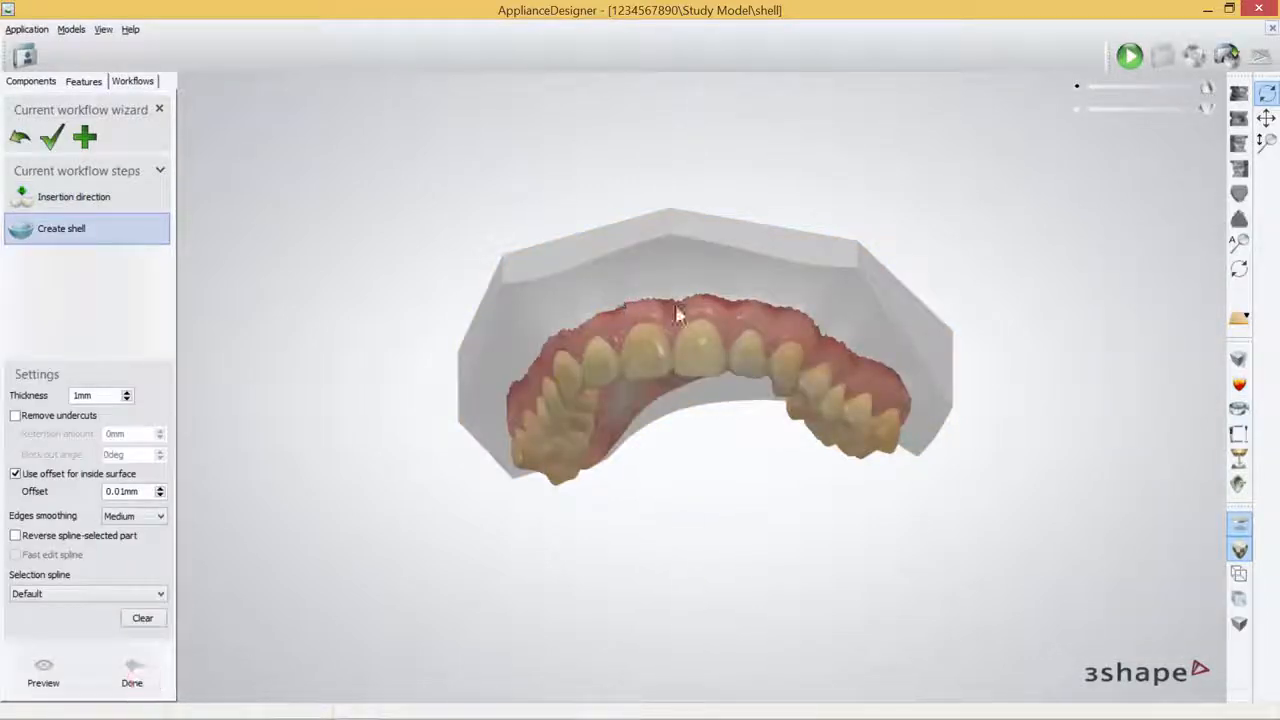
- Keep the shell thickness at 1 mm and enable undercut removal with a retention amount of 0.01 mm
right_drag(586, 289, 754, 260)
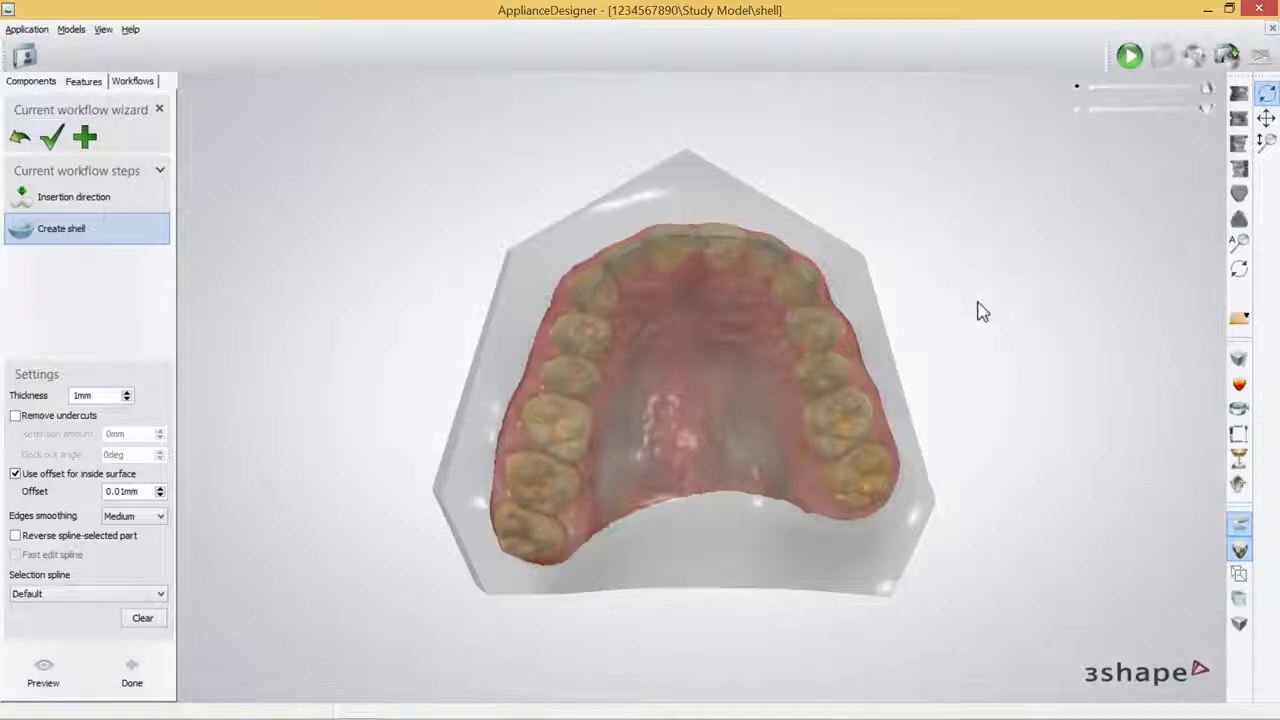
click(99, 394)
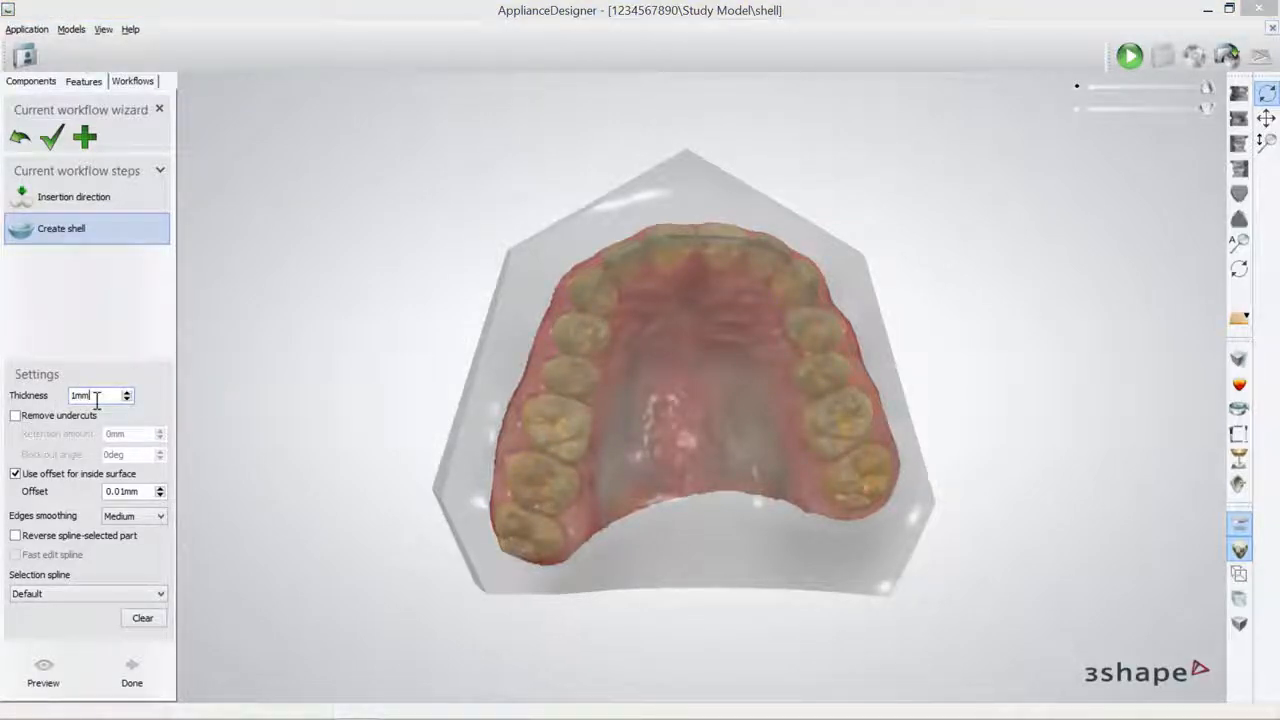
click(15, 415)
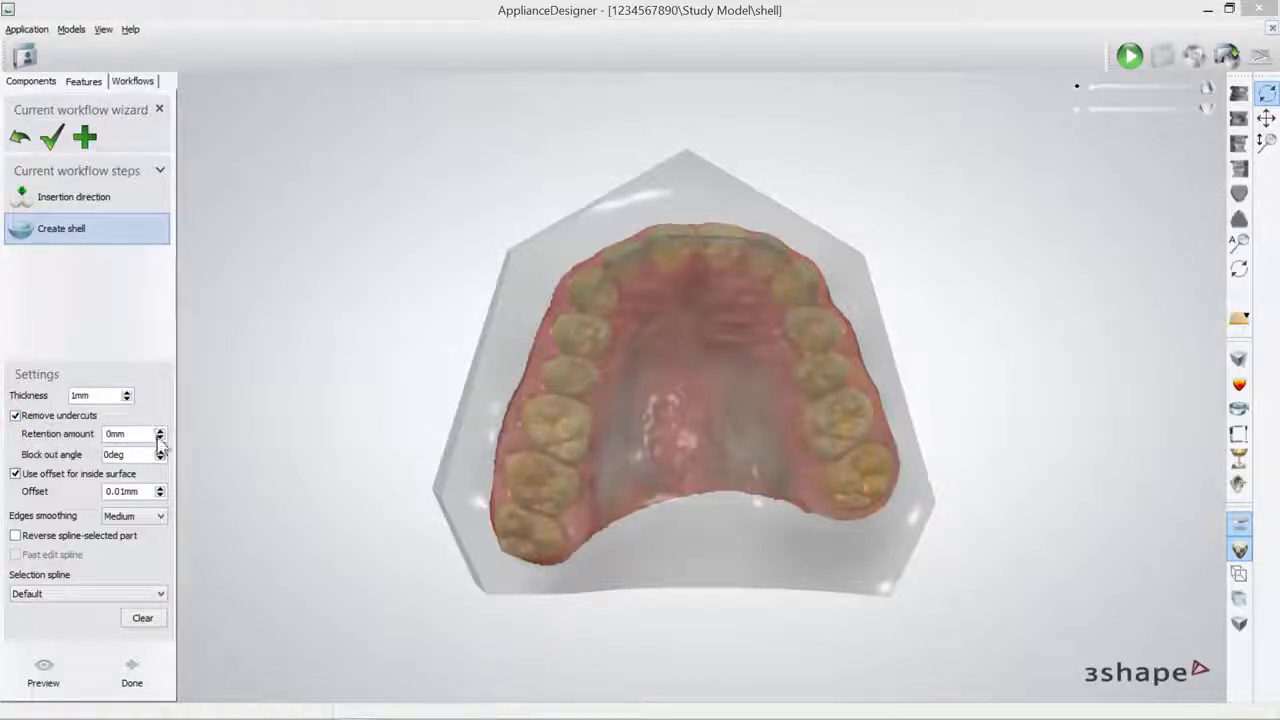
click(160, 431)
click(160, 431)
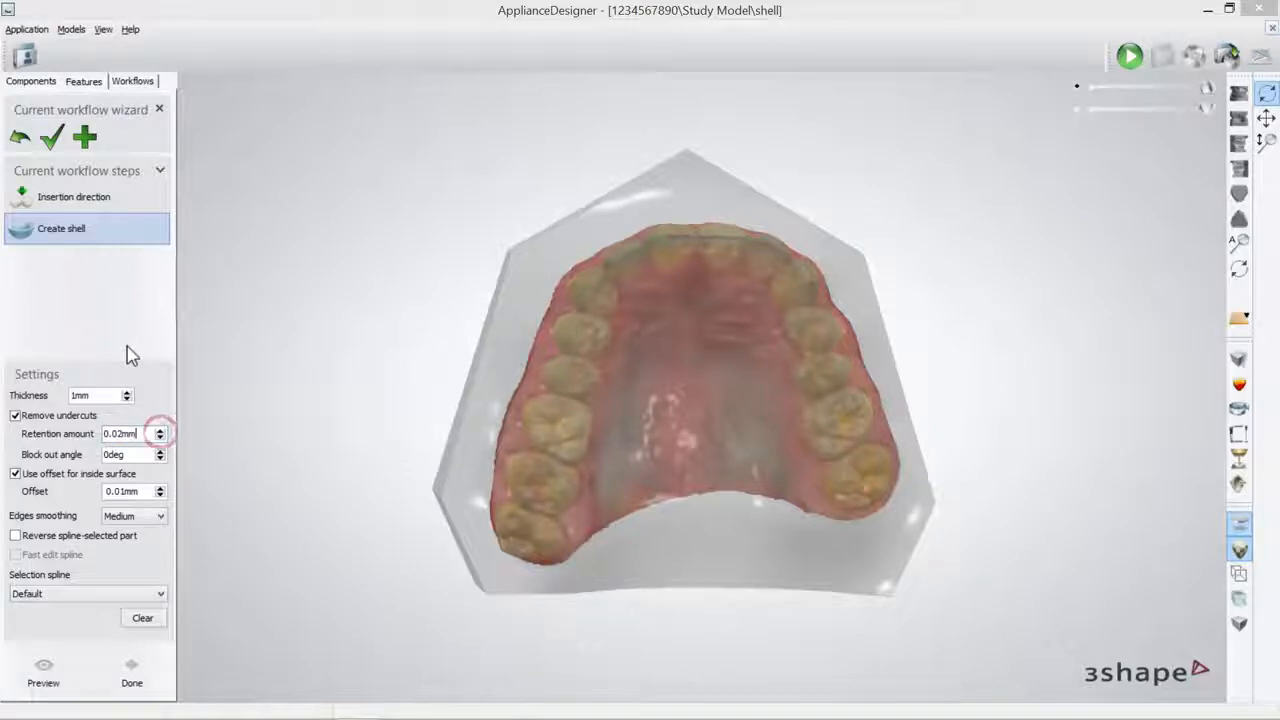
click(160, 438)
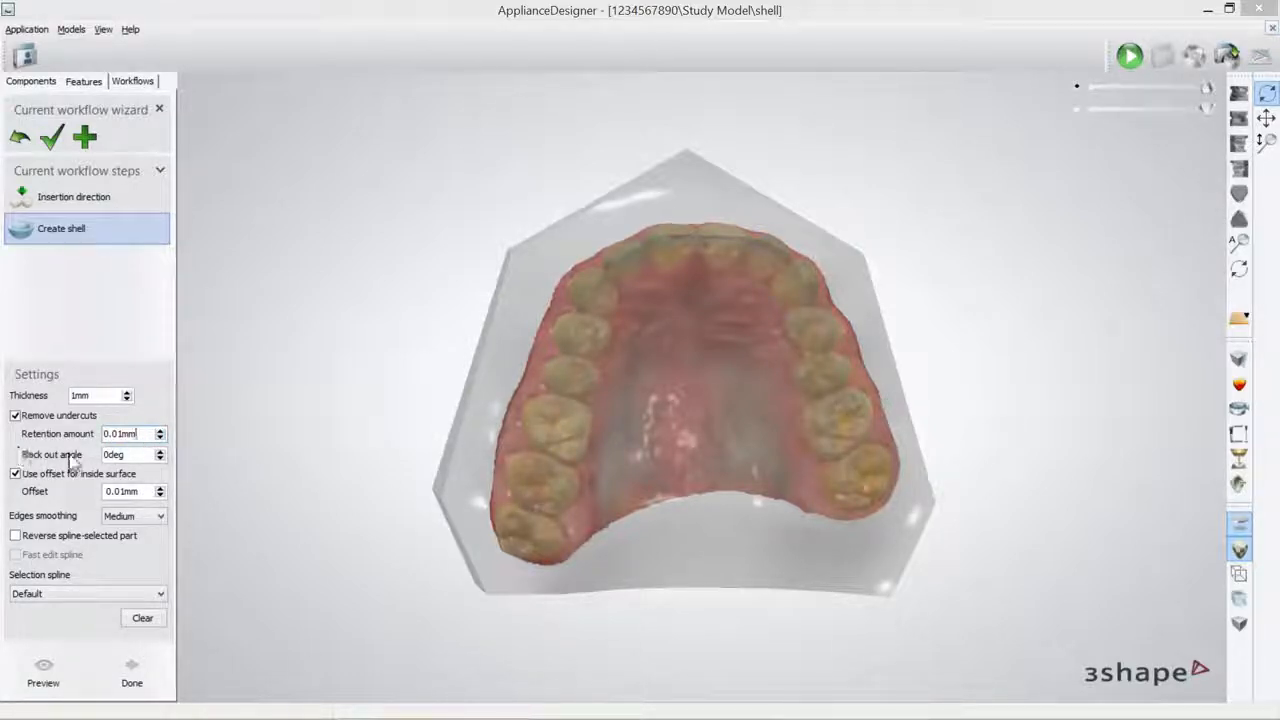
- Set the block out angle to 0.2 degrees and keep edges smoothing at Medium
click(159, 451)
click(159, 451)
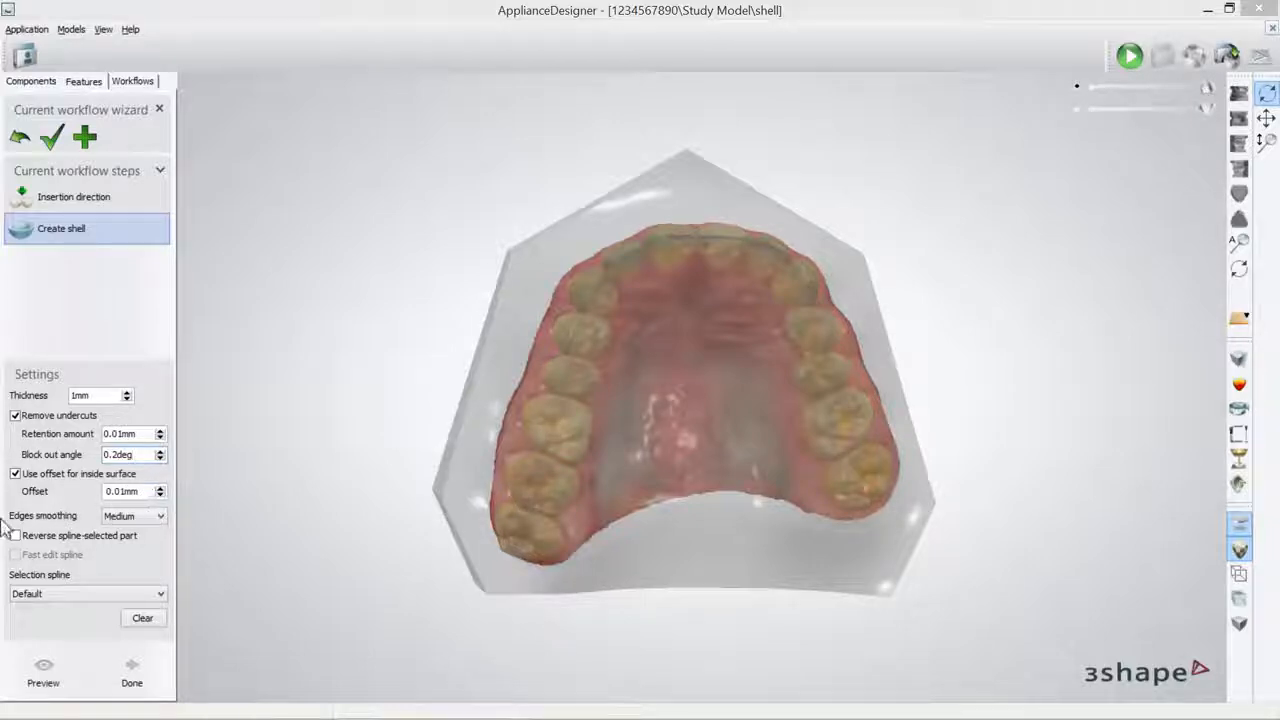
click(157, 518)
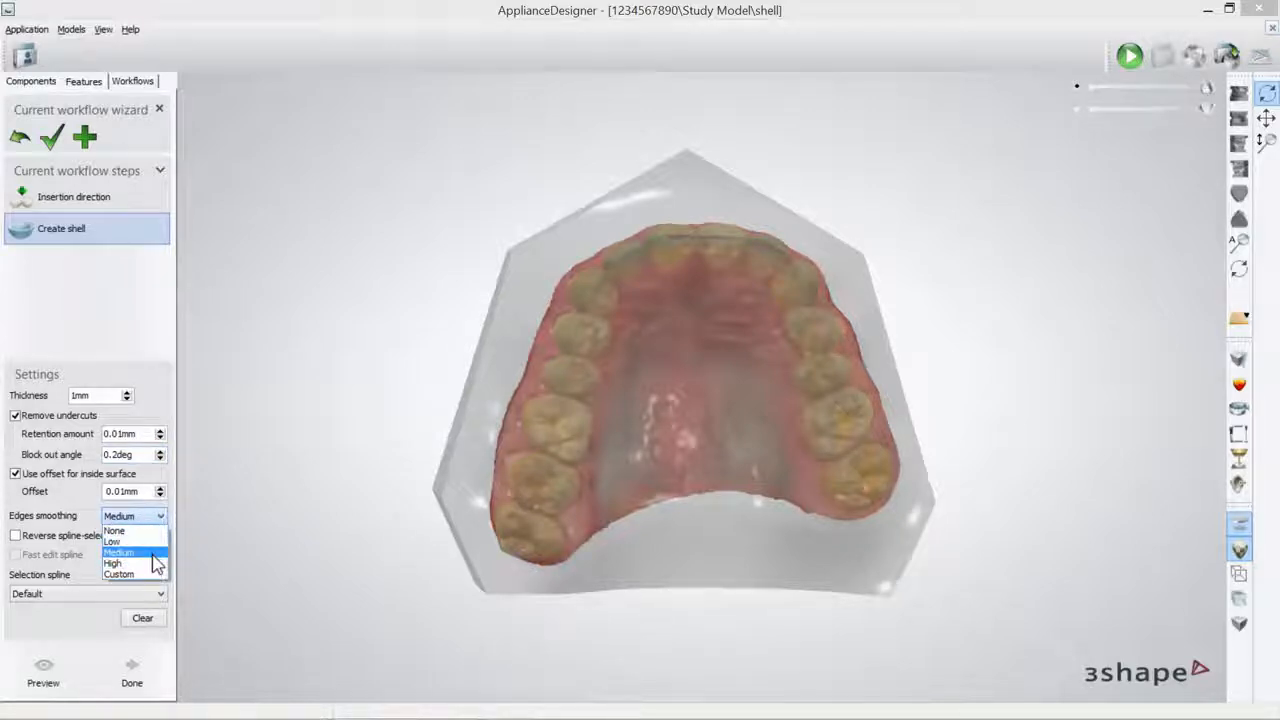
click(155, 553)
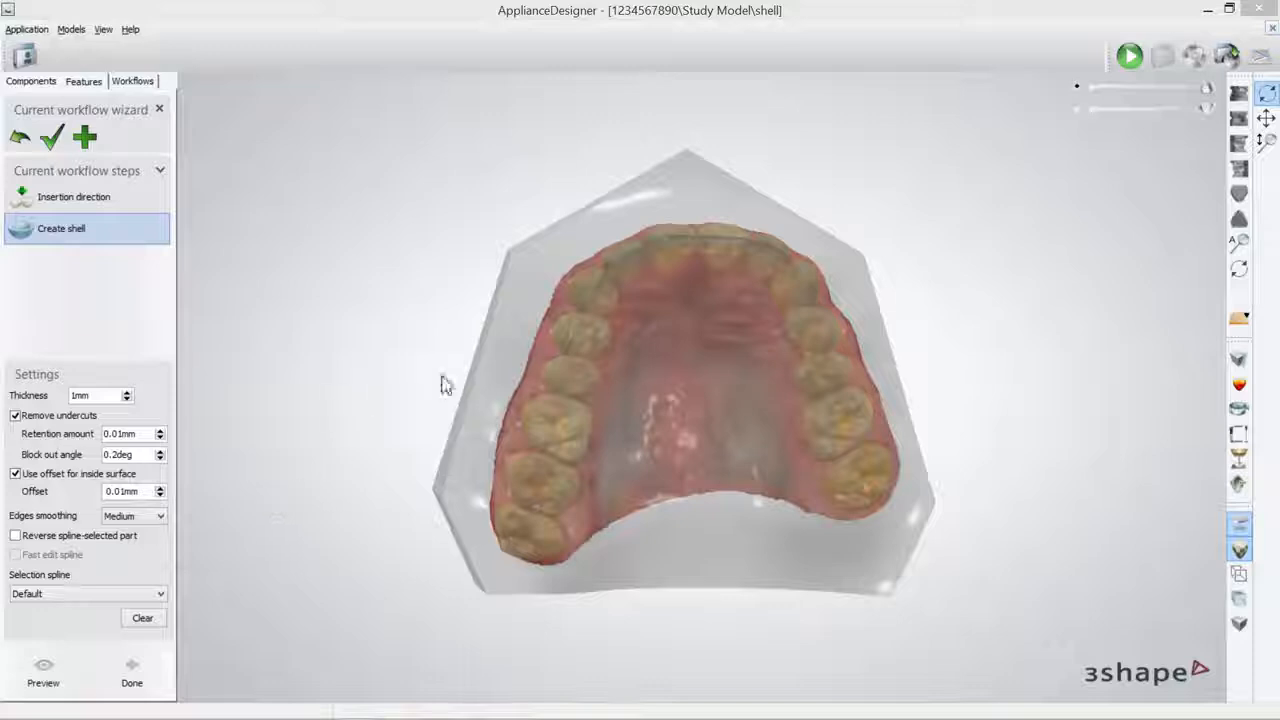
right_drag(518, 371, 723, 389)
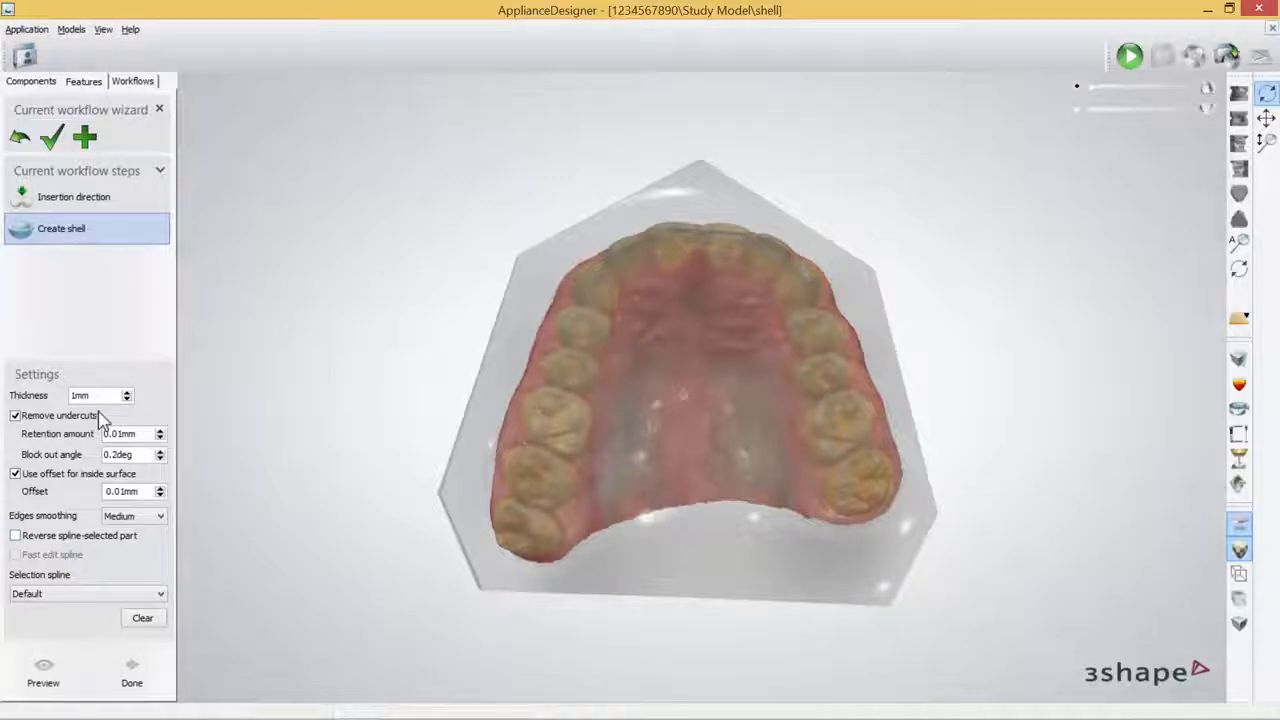
right_drag(704, 360, 722, 315)
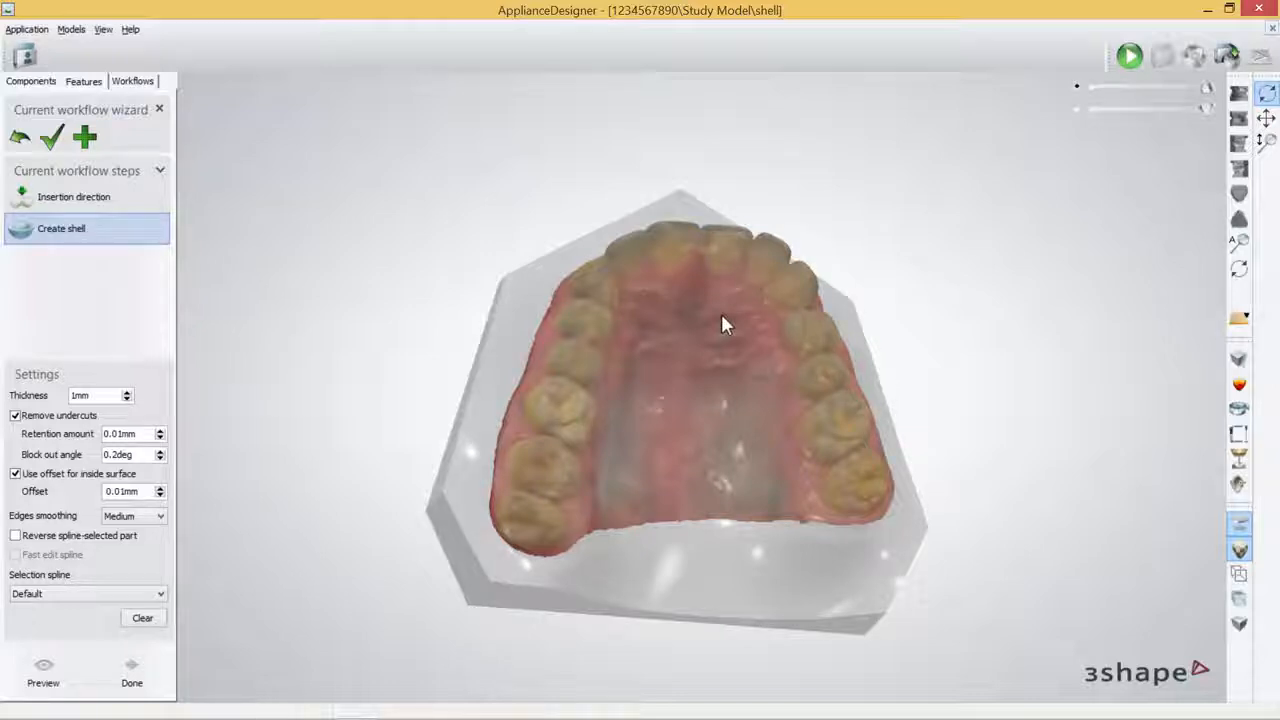
click(721, 315)
click(142, 618)
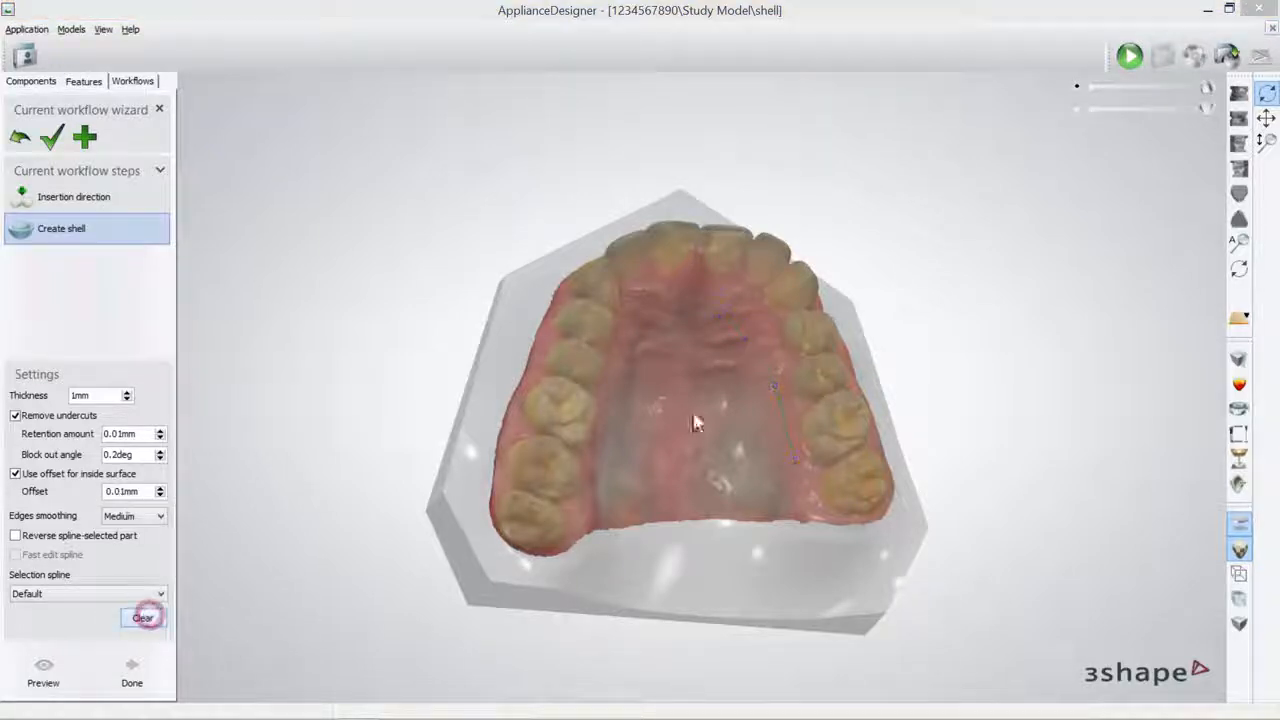
click(762, 348)
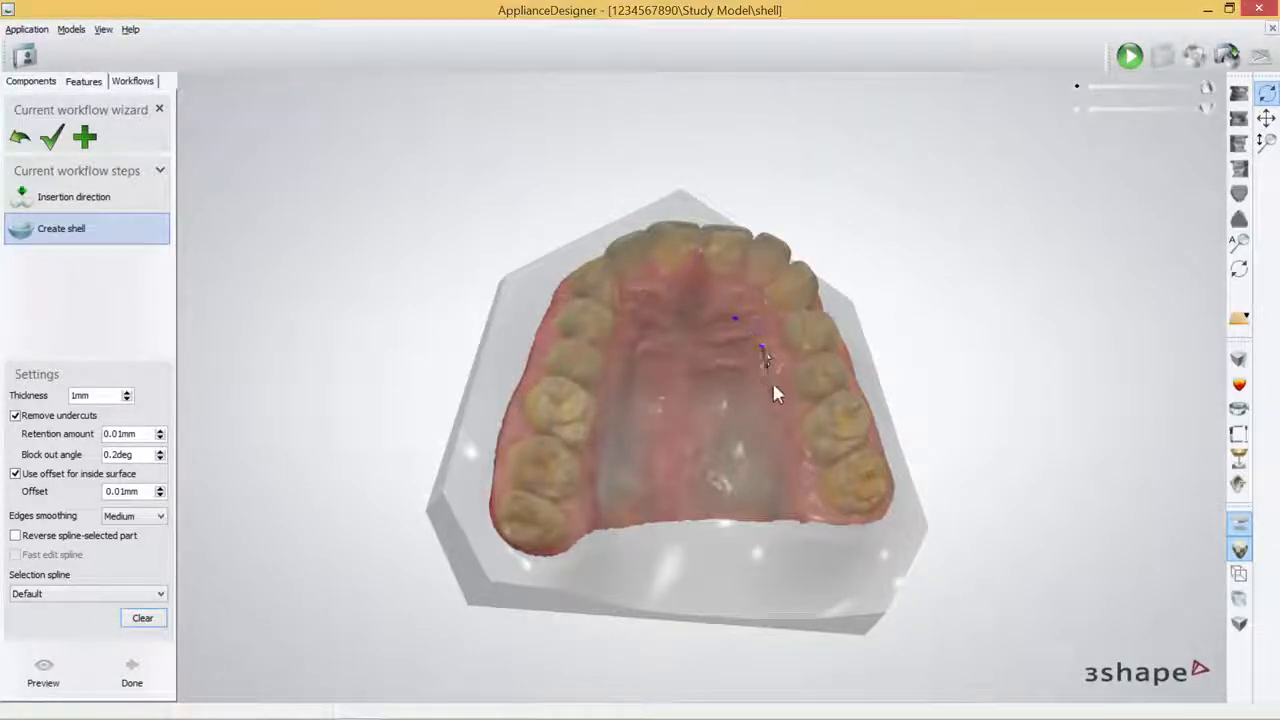
click(877, 529)
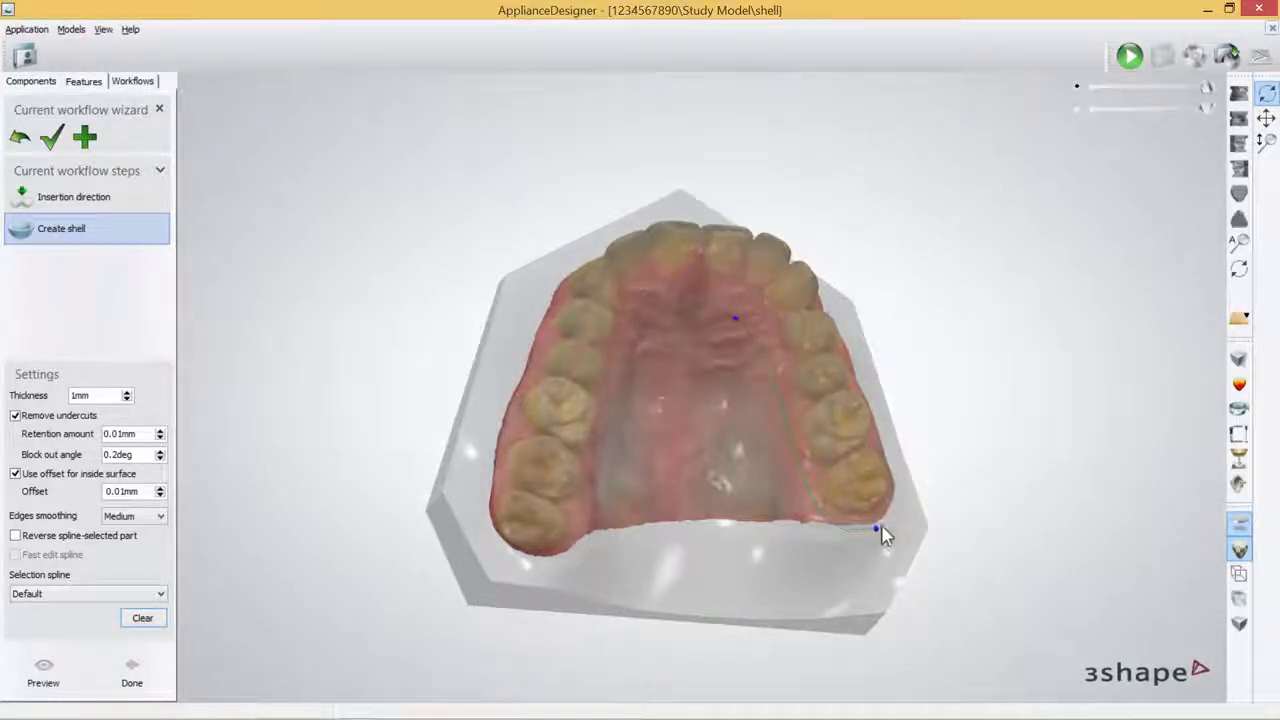
click(142, 618)
- Draw a closed shell spline along the outer gingiva, around the last molars and along the palatal side of the whole upper arch
right_drag(669, 431, 735, 465)
click(605, 386)
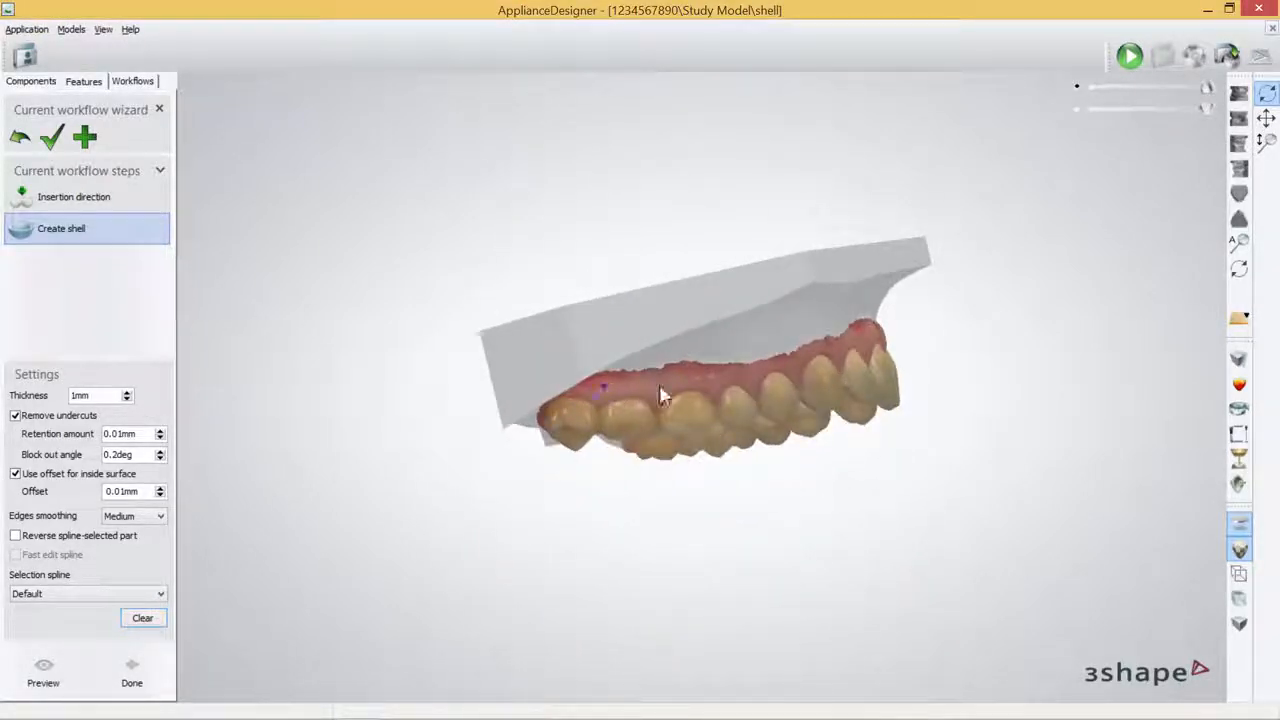
click(671, 385)
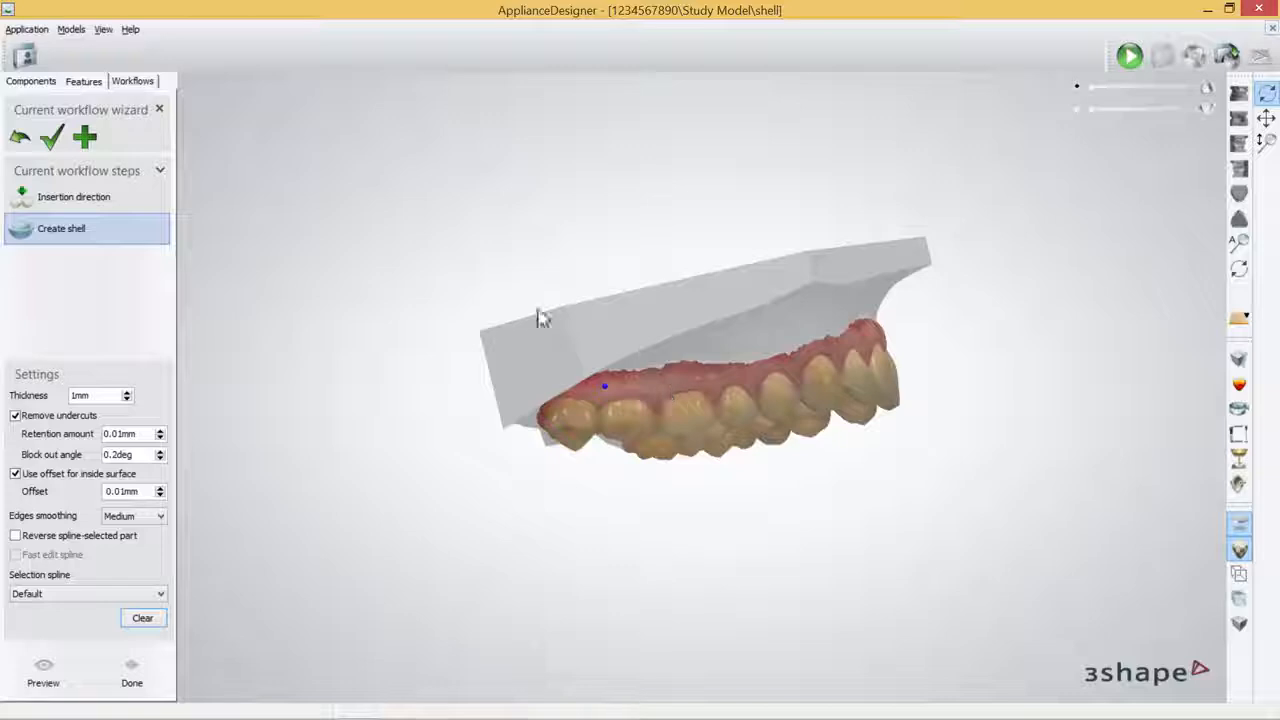
click(818, 352)
click(862, 335)
right_drag(867, 346, 805, 600)
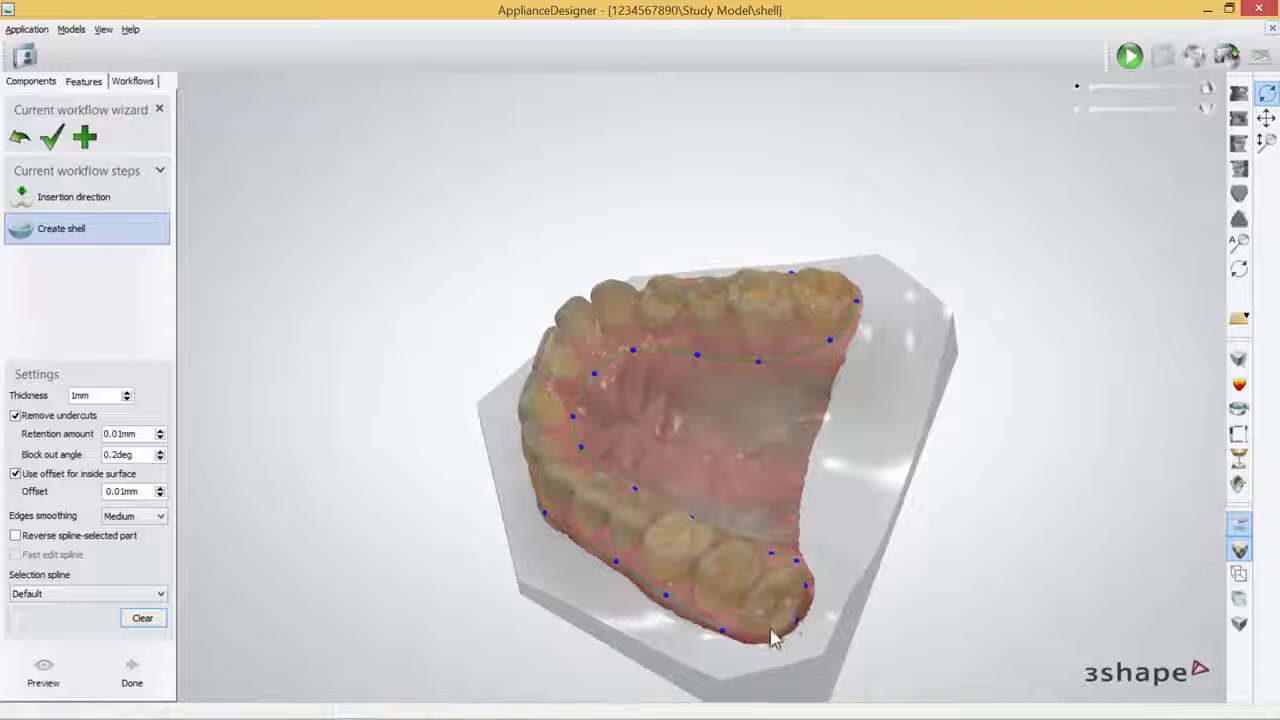
right_drag(734, 646, 783, 585)
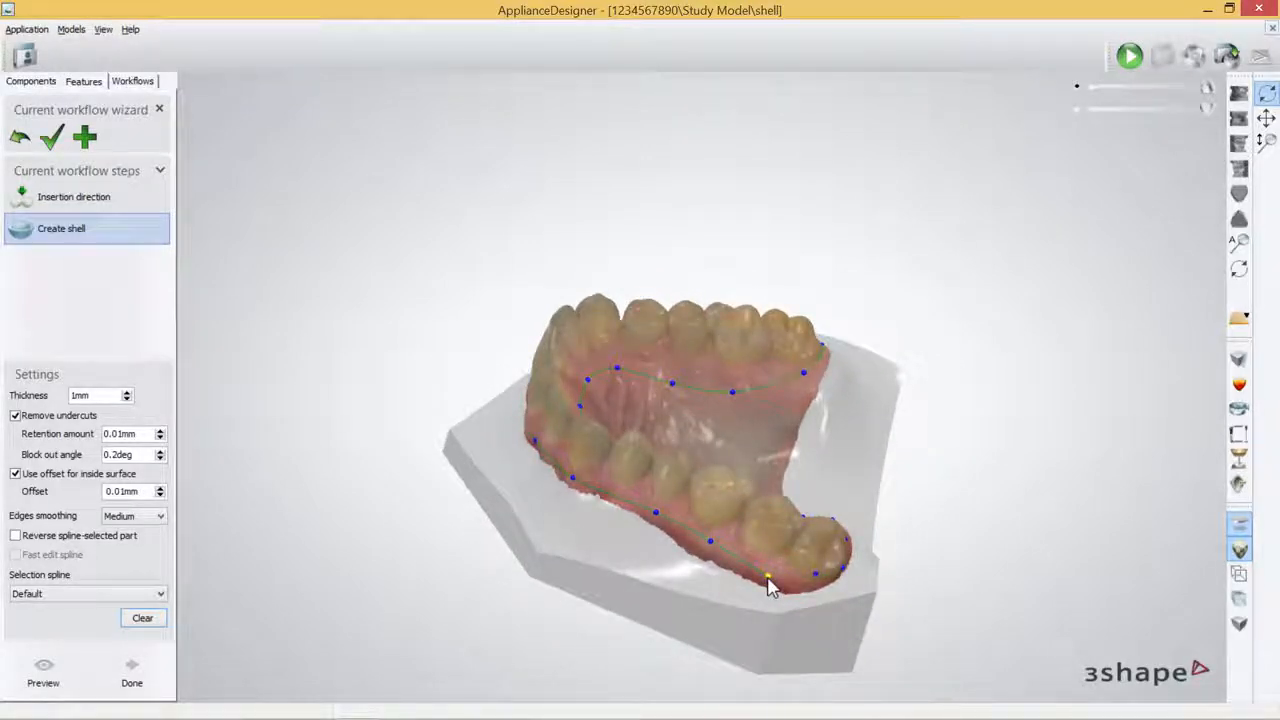
click(768, 577)
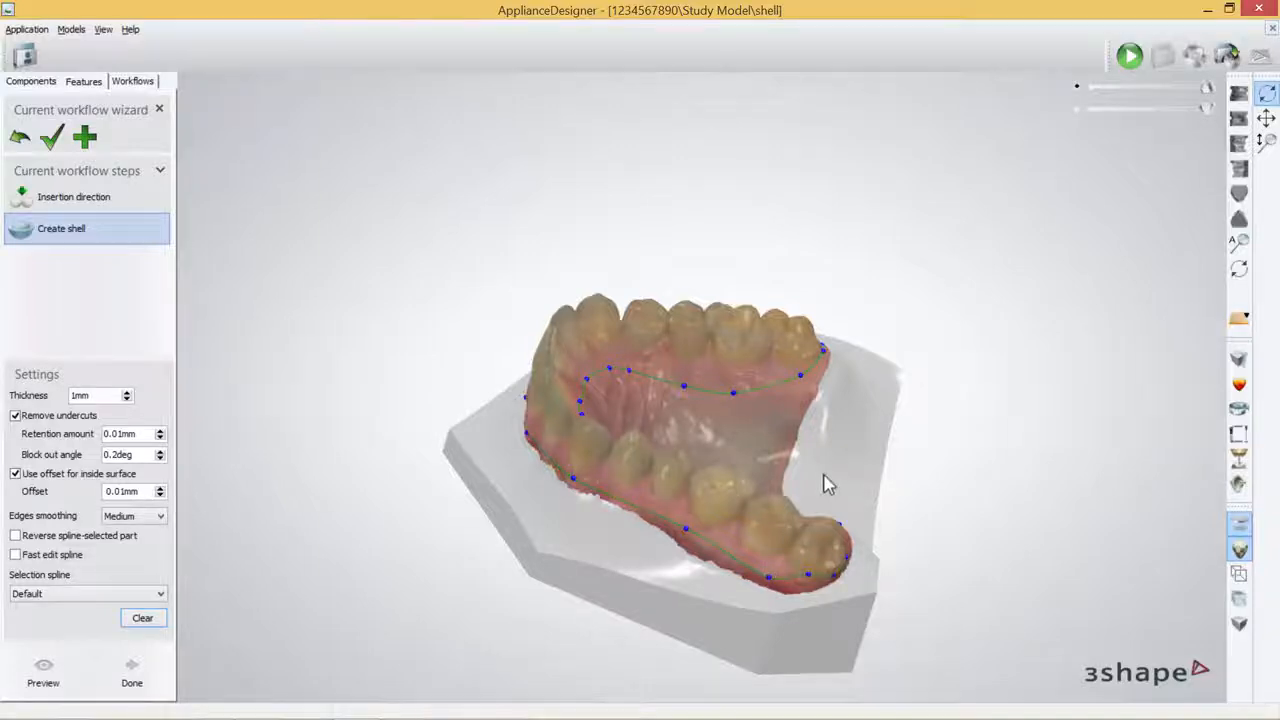
- Move the spline's front palatal section toward the central incisors and redraw the section beside the premolars closer to the teeth with Fast edit spline
right_drag(826, 484, 699, 448)
scroll(690, 300, up, 5)
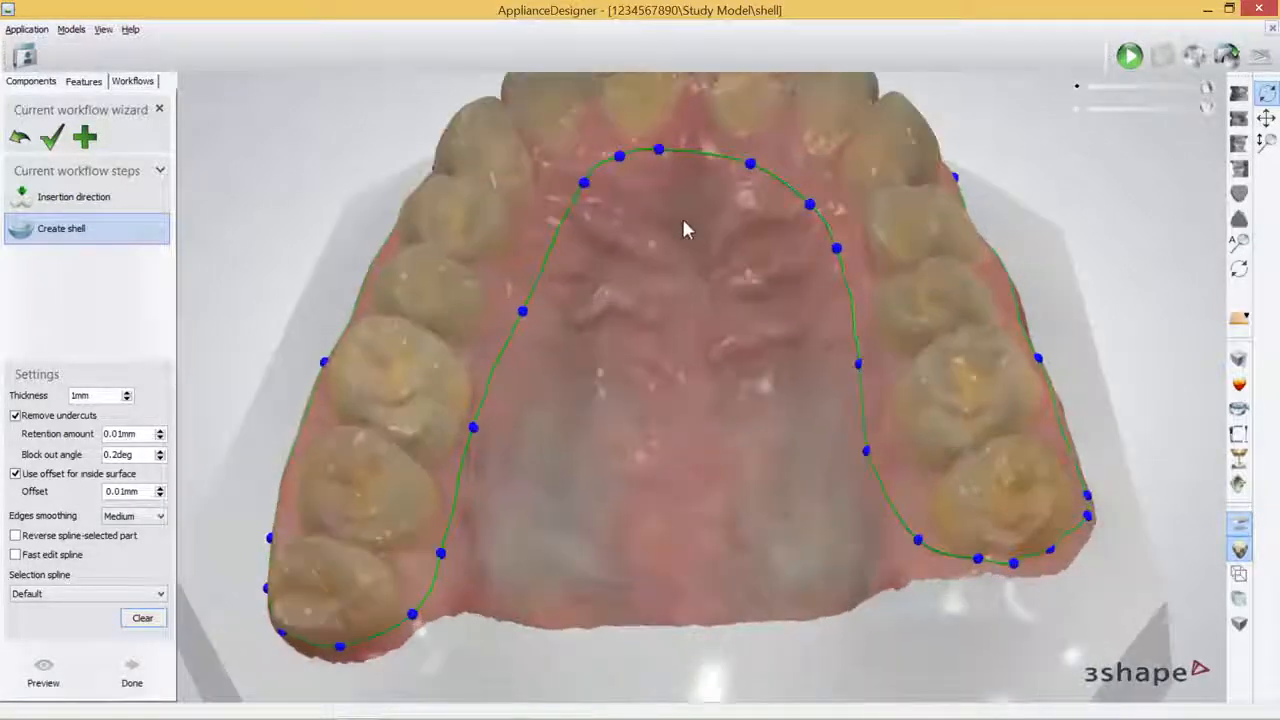
mouse_move(690, 140)
mouse_down()
mouse_move(694, 114)
mouse_move(694, 209)
mouse_move(695, 123)
mouse_up()
right_click(695, 123)
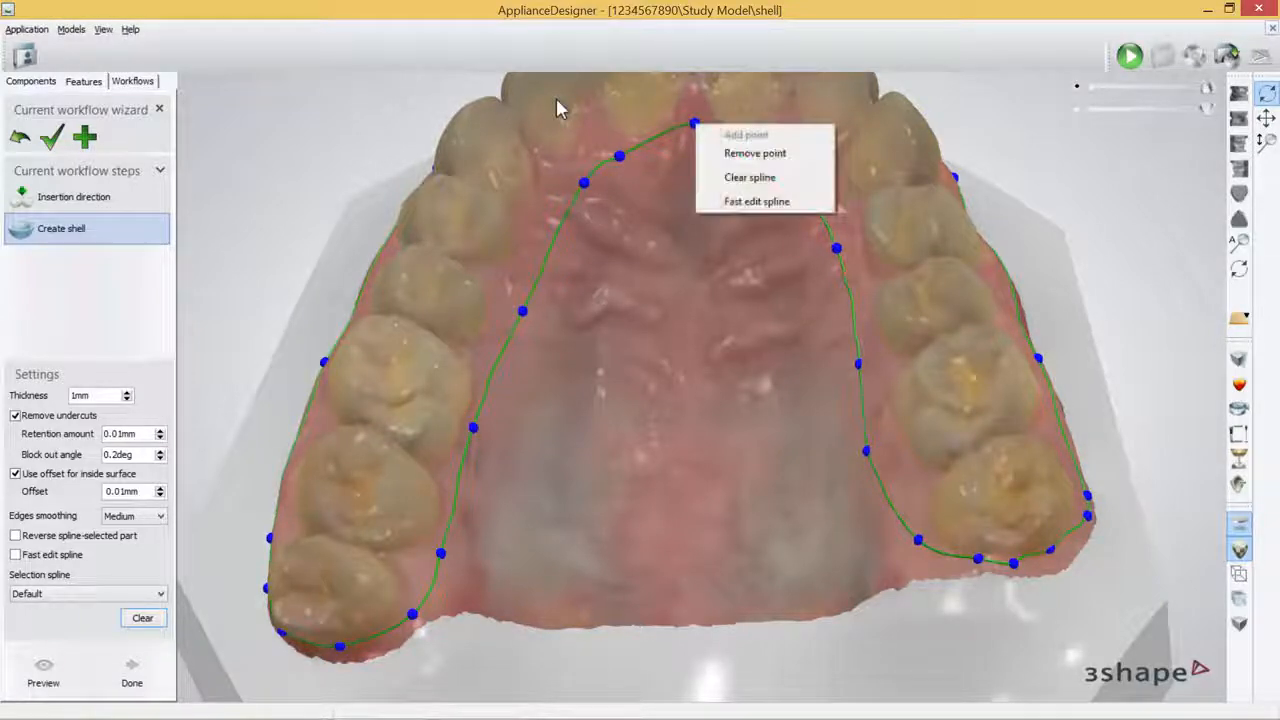
click(738, 202)
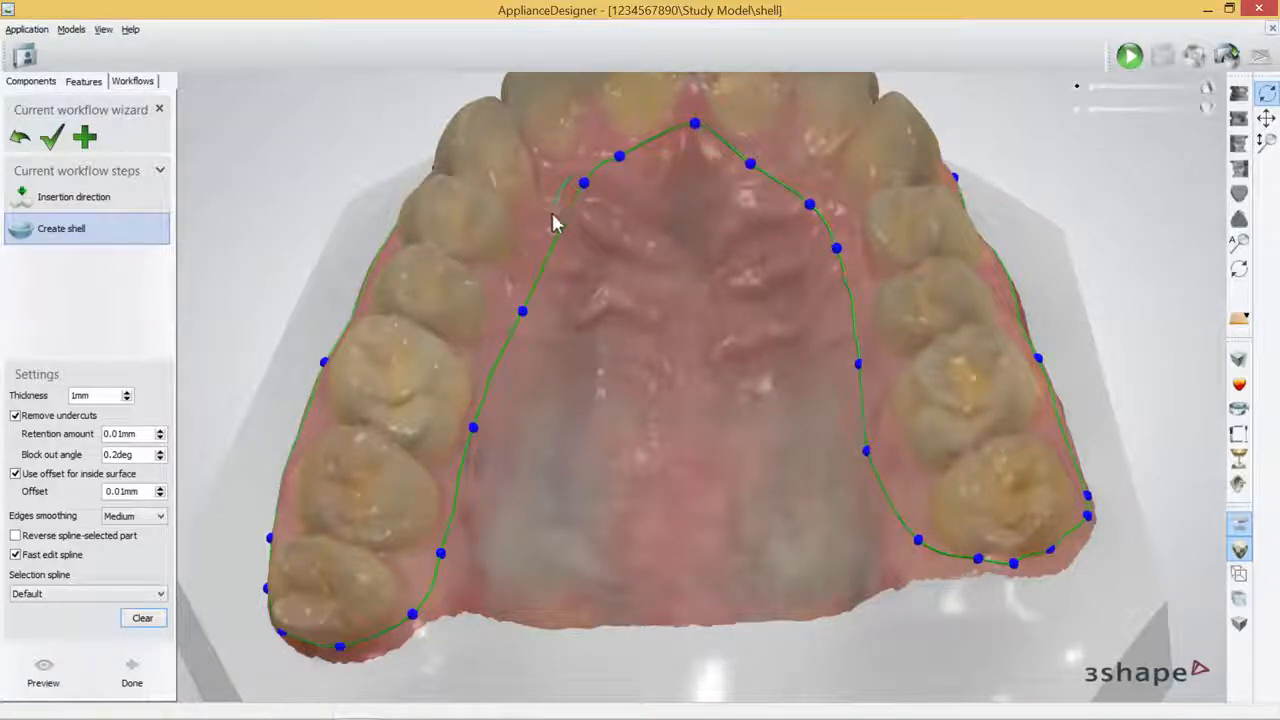
drag(555, 222, 528, 303)
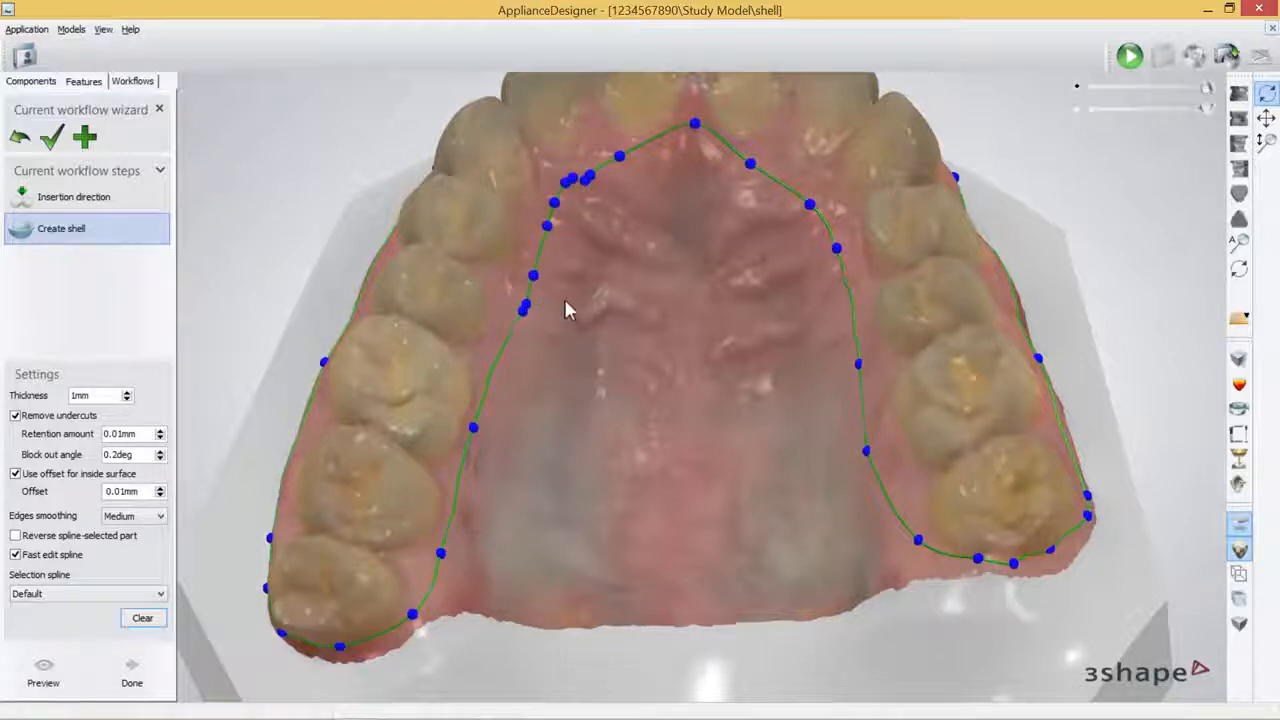
- Turn off Fast edit spline and shift the clustered palatal spline points beside the front teeth closer to the teeth
right_click(621, 158)
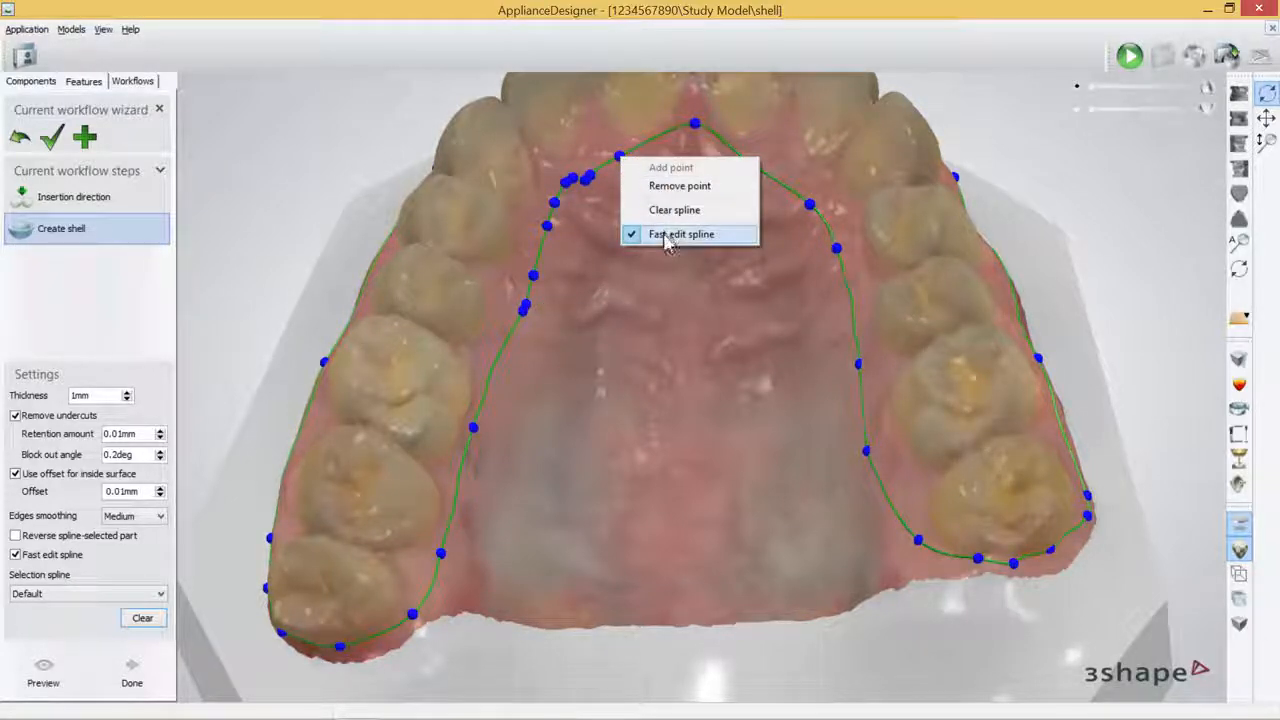
click(668, 236)
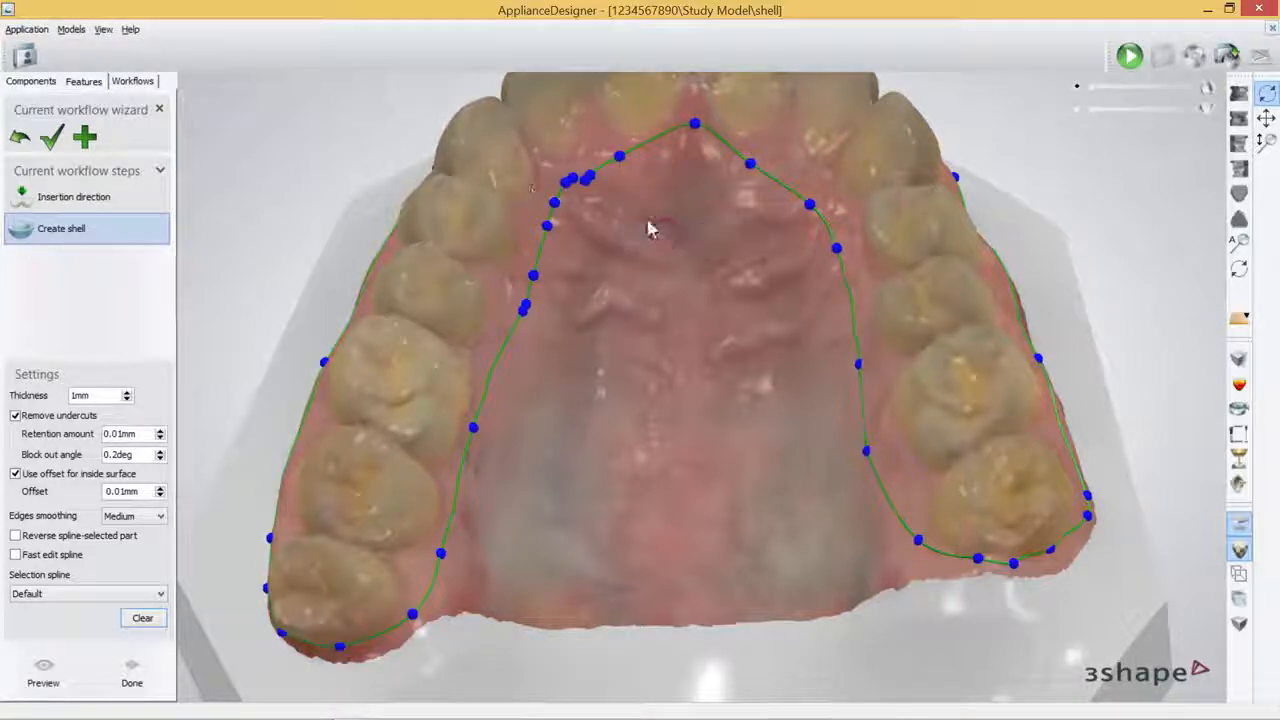
mouse_move(592, 162)
mouse_down()
mouse_move(597, 151)
mouse_move(584, 162)
mouse_up()
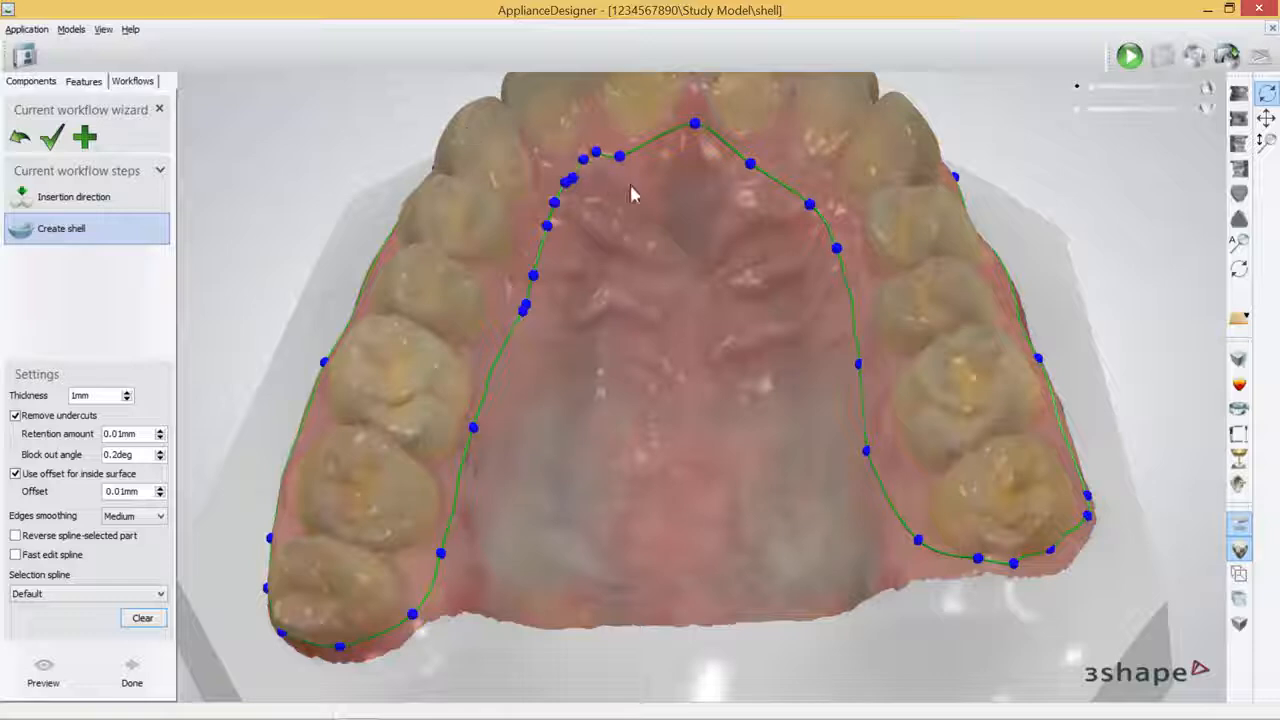
- Preview the shell and make it semi-transparent to inspect its outer side over the teeth from both sides of the arch
right_drag(685, 218, 850, 332)
scroll(768, 360, down, 3)
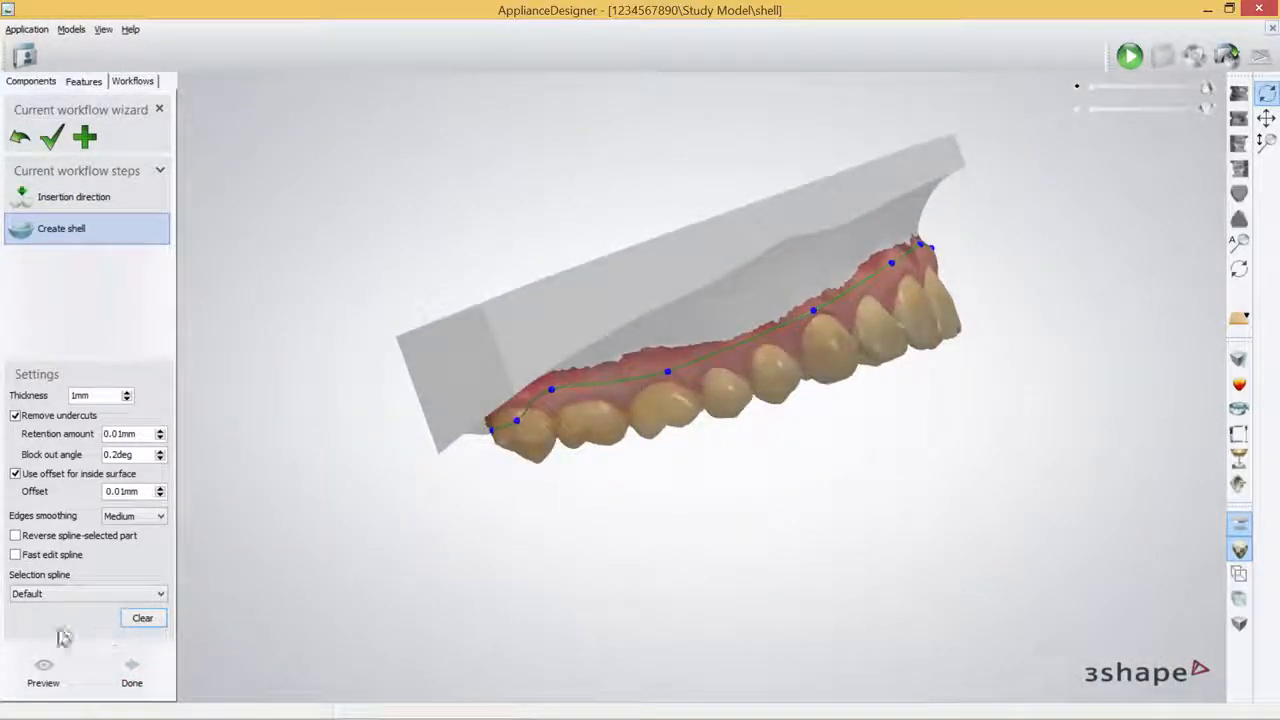
click(43, 672)
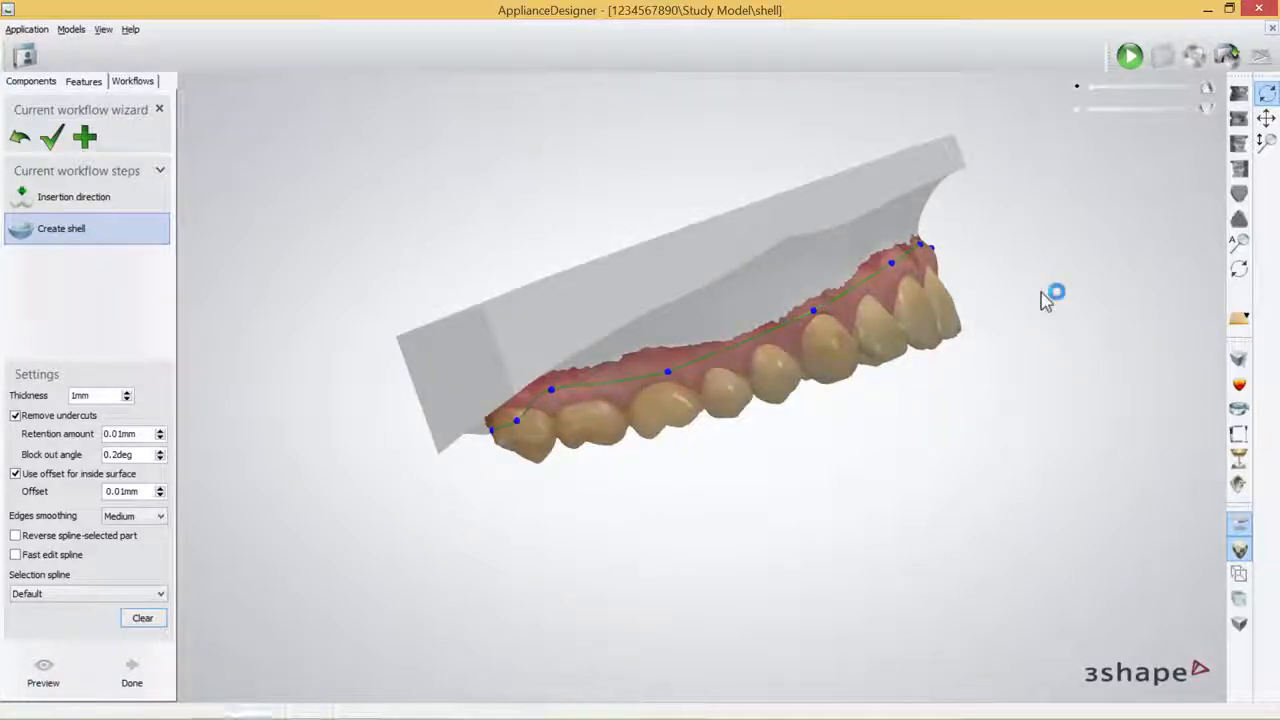
right_drag(1026, 337, 873, 348)
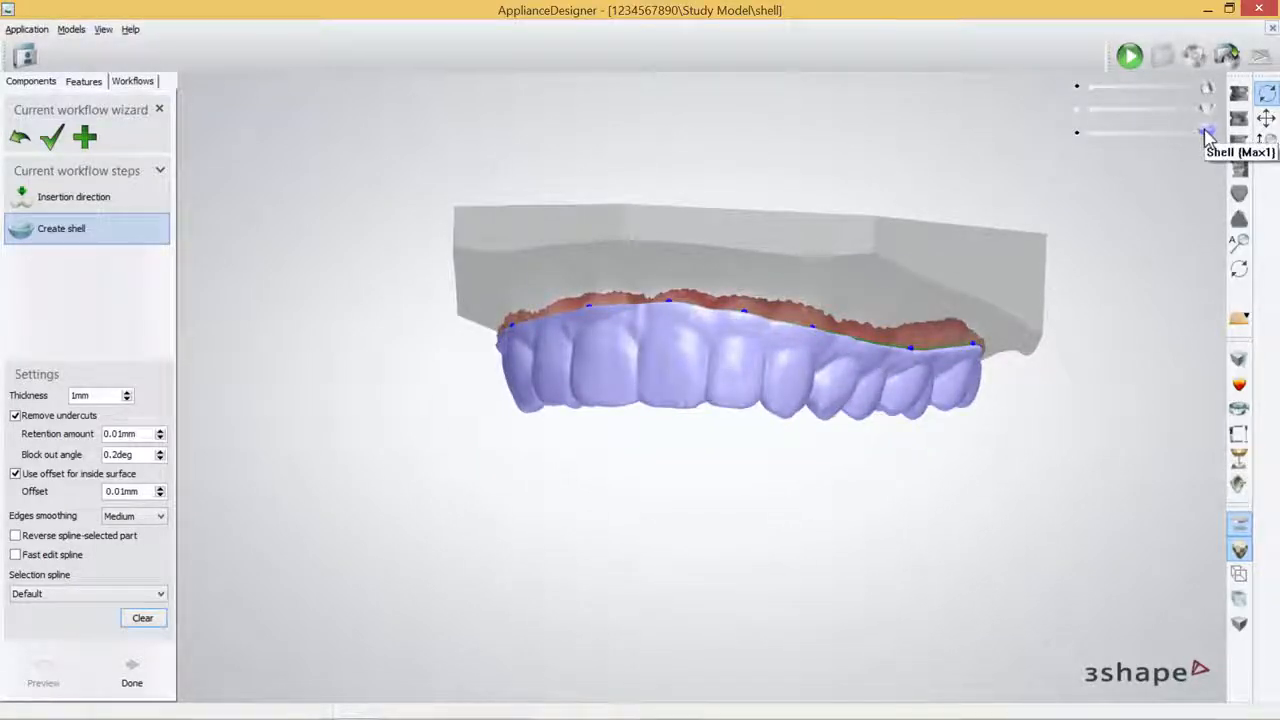
drag(1206, 130, 1162, 131)
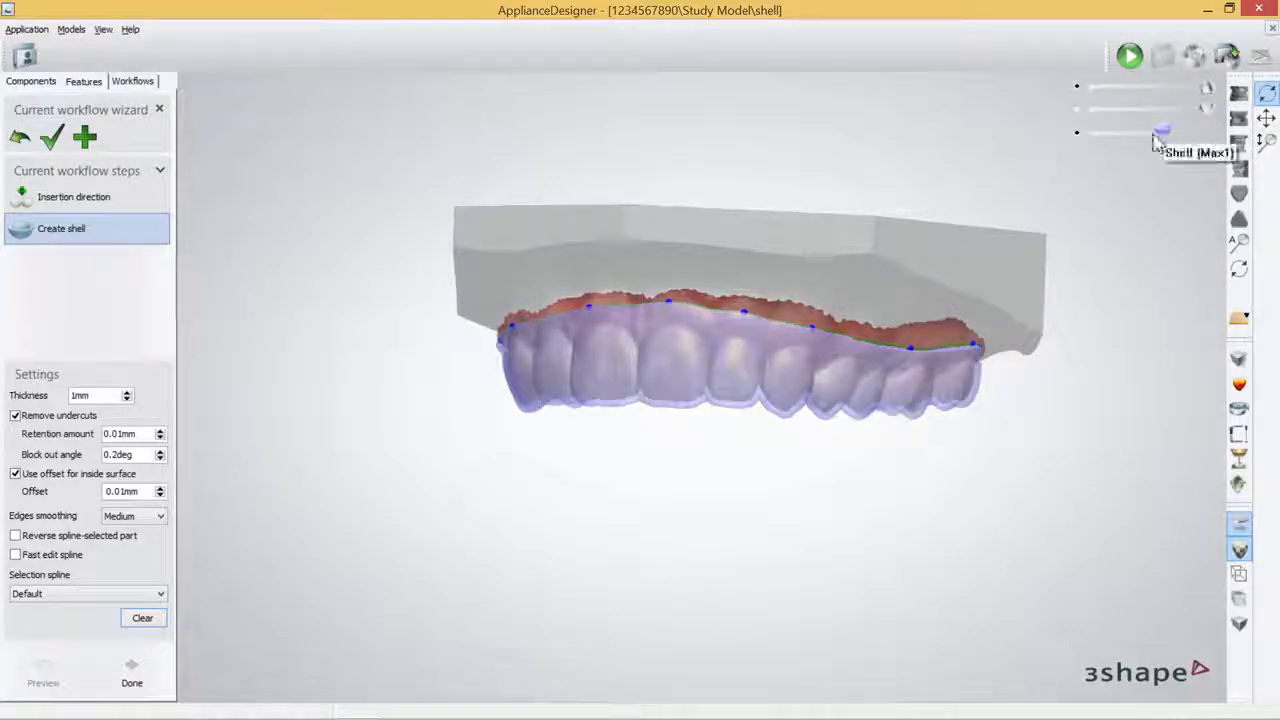
right_drag(935, 277, 908, 277)
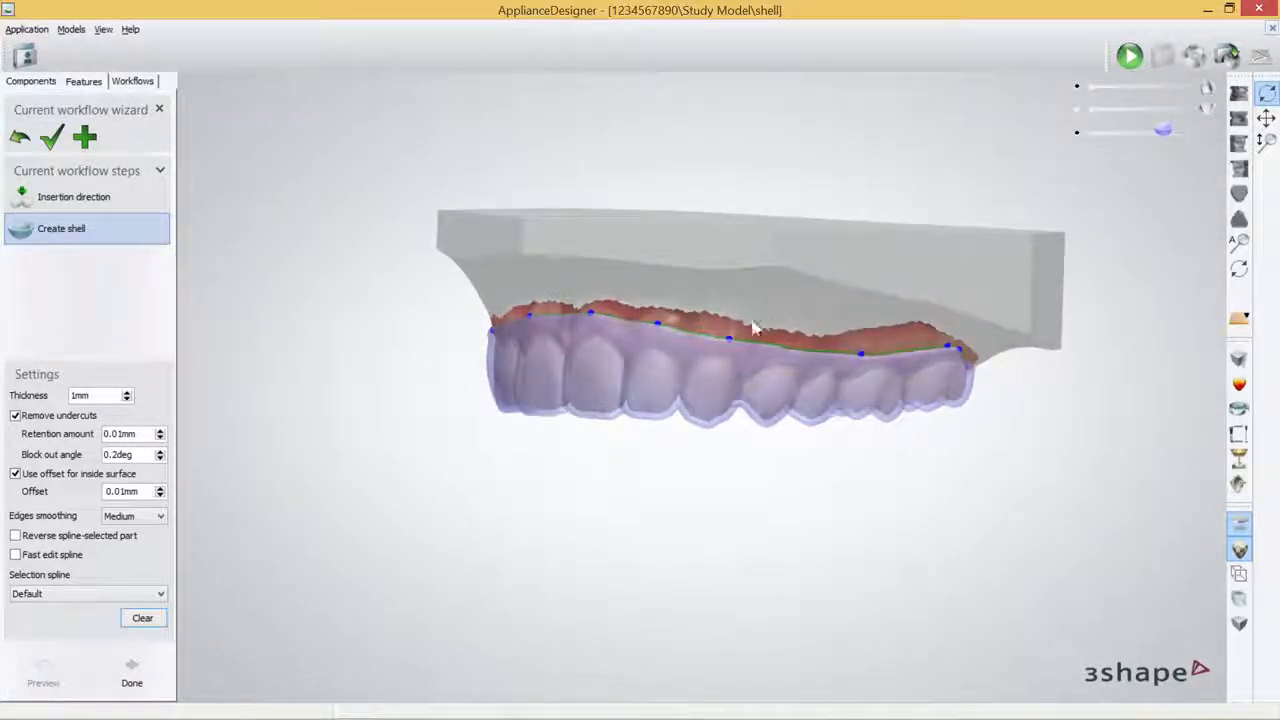
right_drag(766, 357, 879, 358)
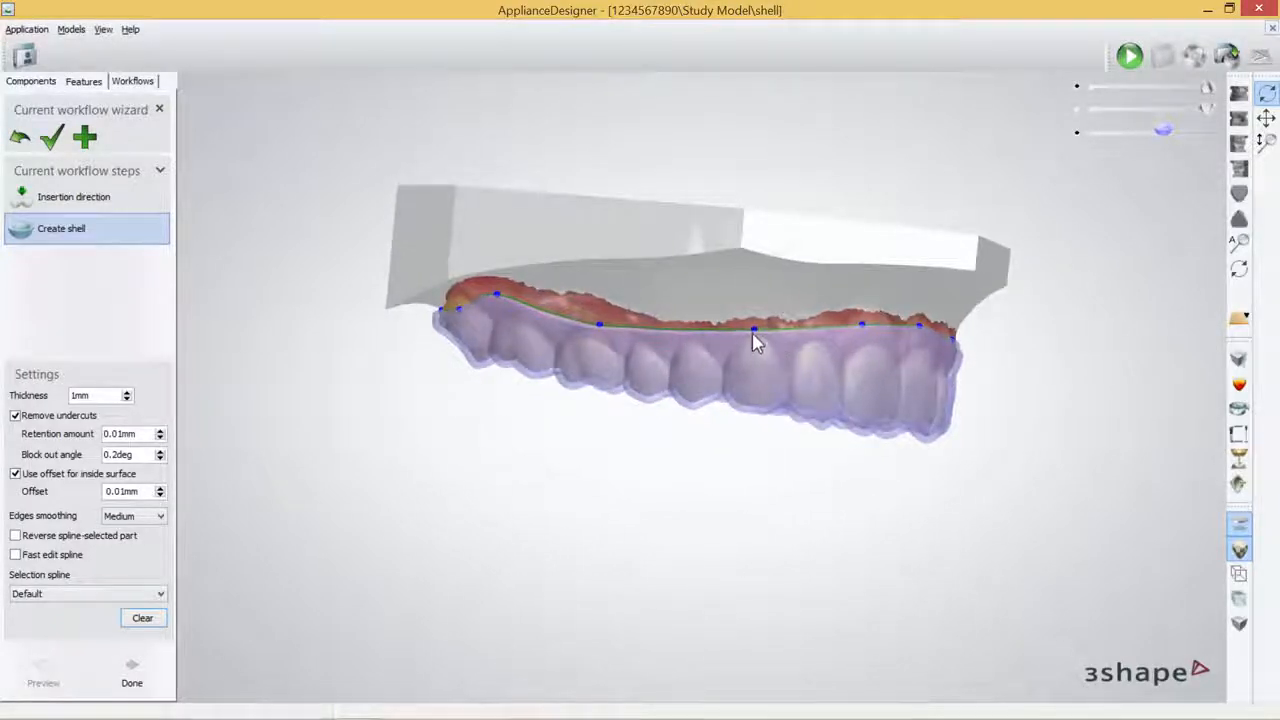
- Nudge two spline points on the outer gingiva slightly away from the teeth and finish the shell
click(753, 332)
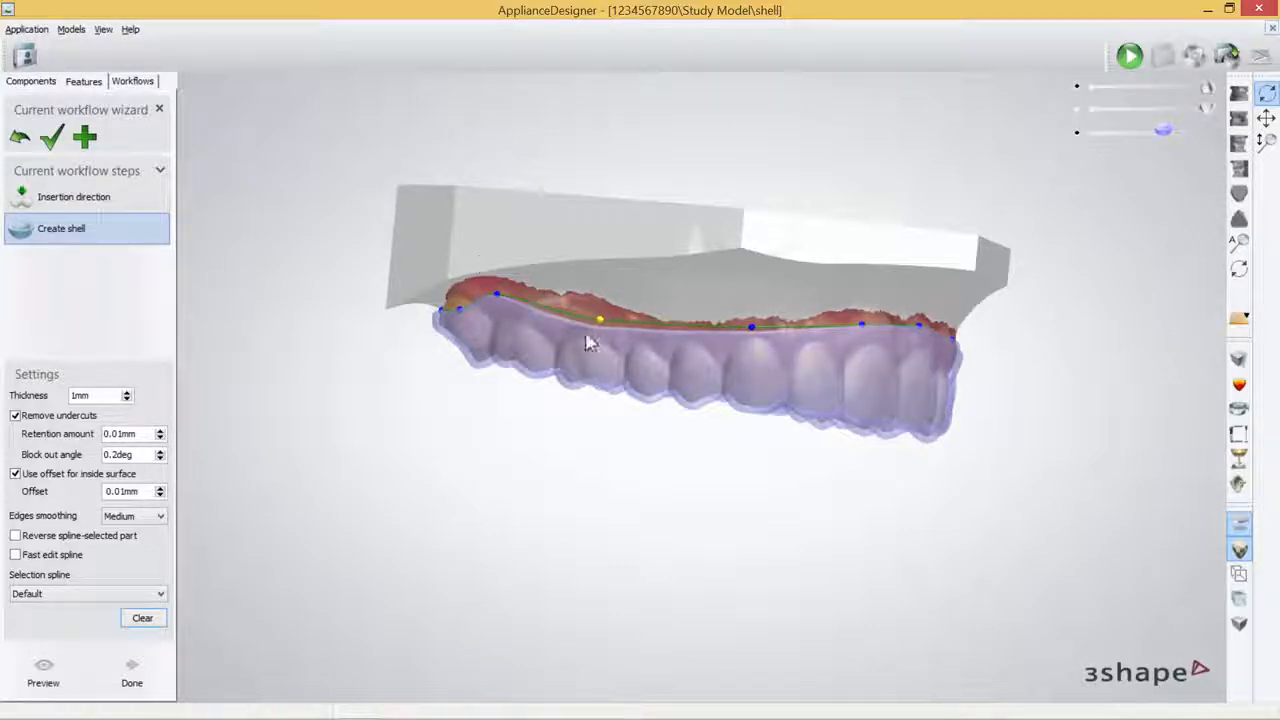
click(137, 680)
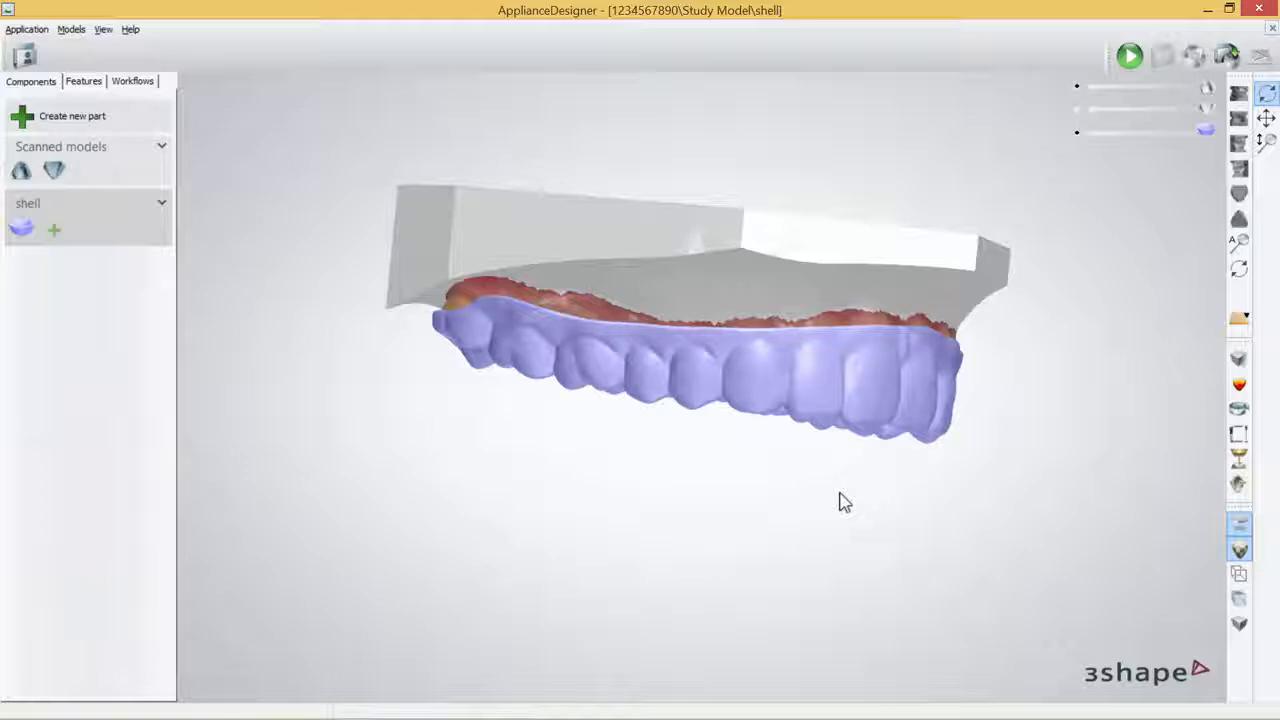
right_drag(846, 509, 760, 504)
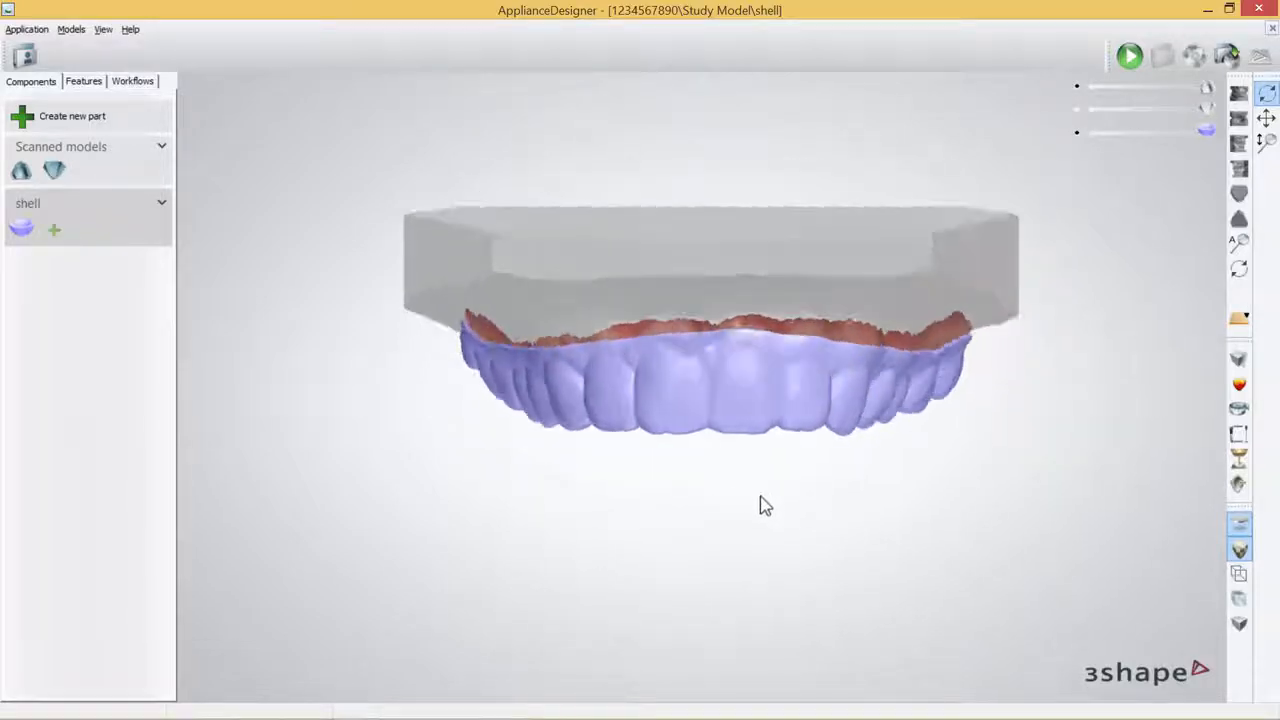
- Open a 2D cross section through the molar shell and examine the gap between its inside surface and the tooth
click(1240, 361)
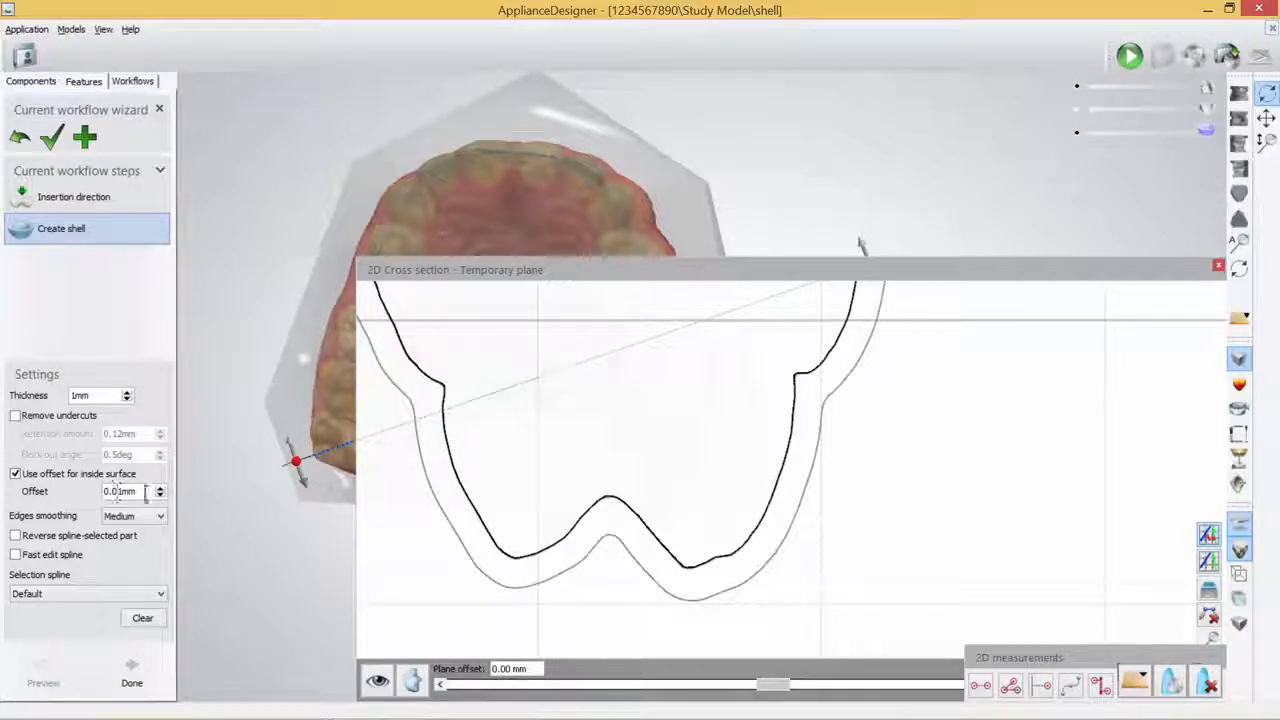
scroll(748, 508, up, 2)
scroll(872, 556, up, 8)
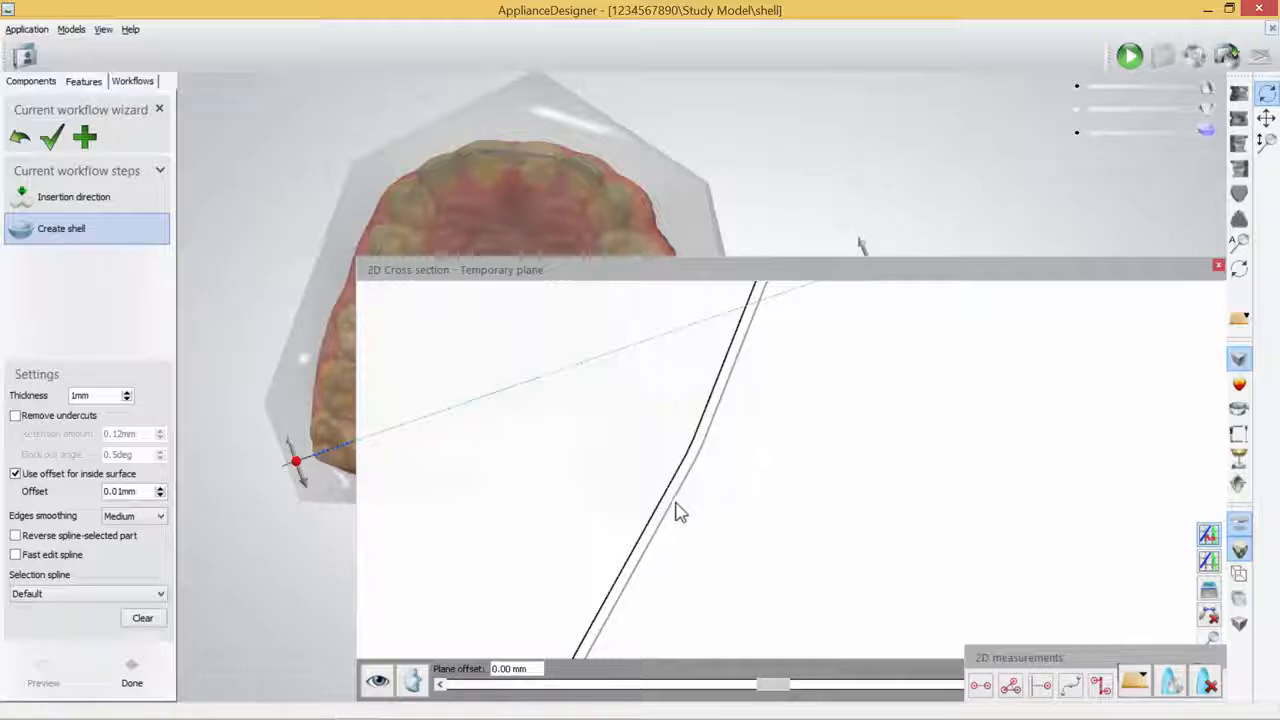
scroll(757, 516, down, 8)
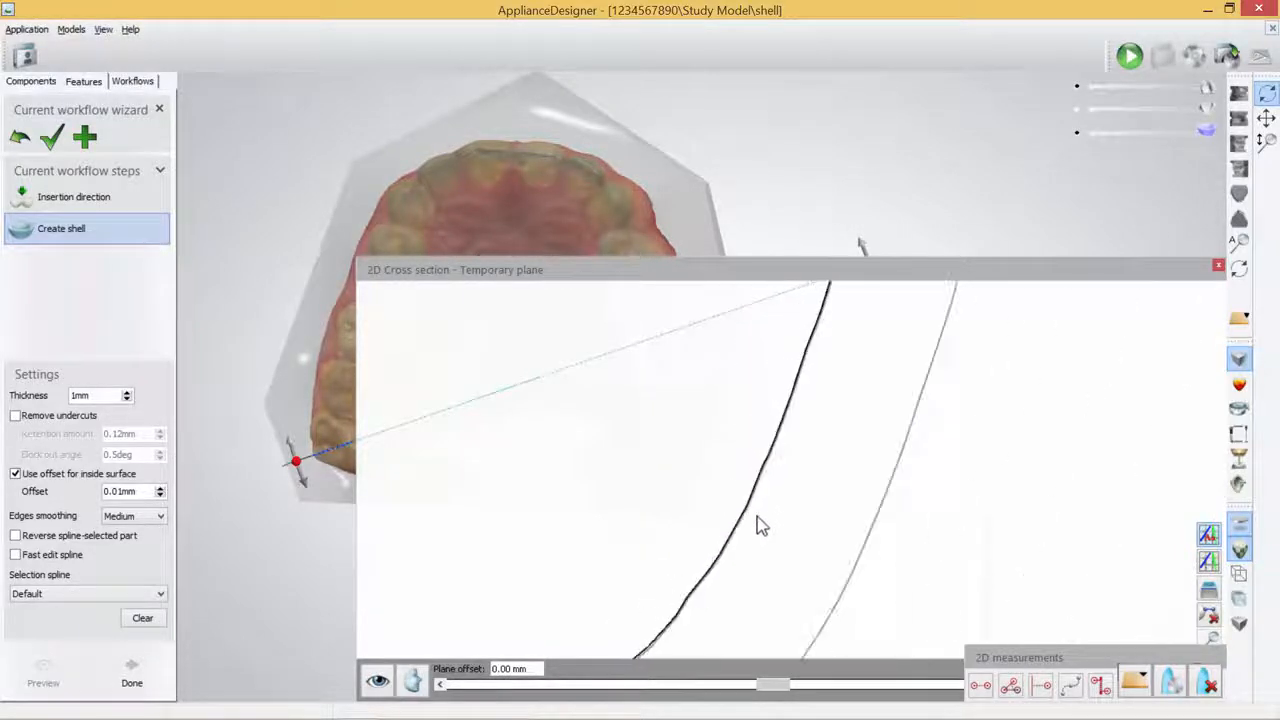
scroll(757, 526, down, 10)
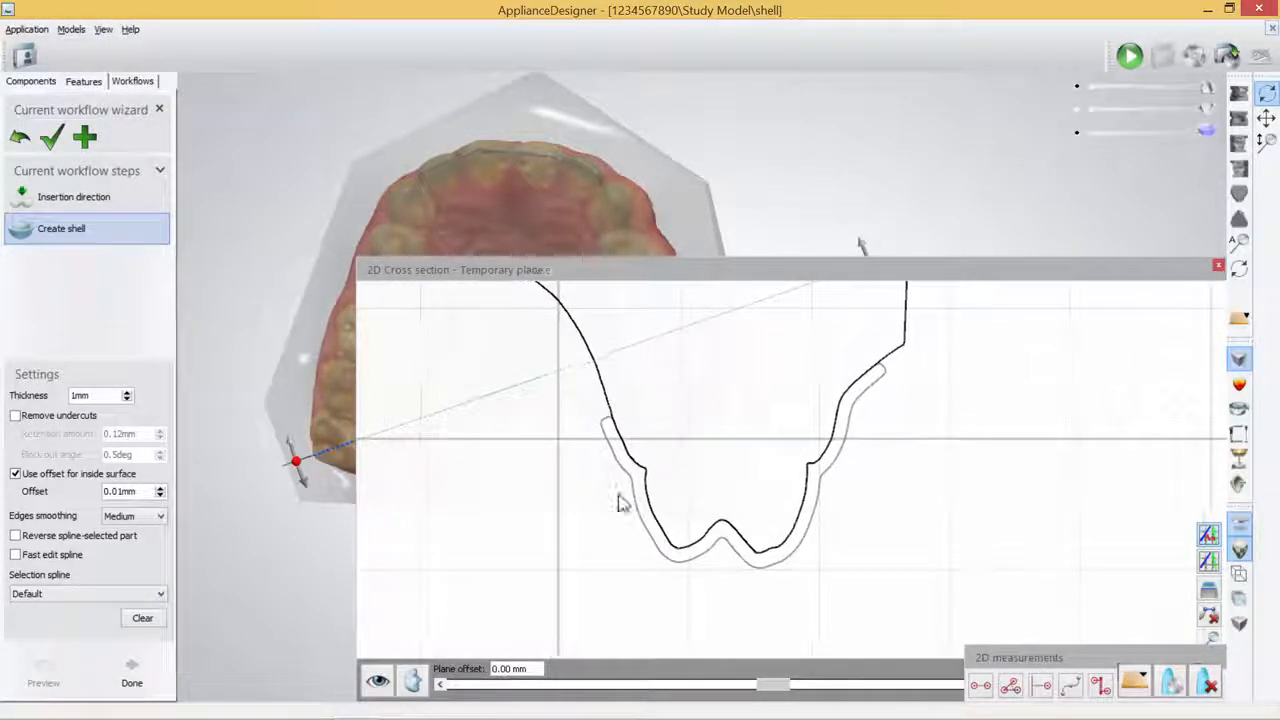
- Enable undercut removal for the molar shell with a retention amount of 0.2 mm and regenerate the preview
click(15, 415)
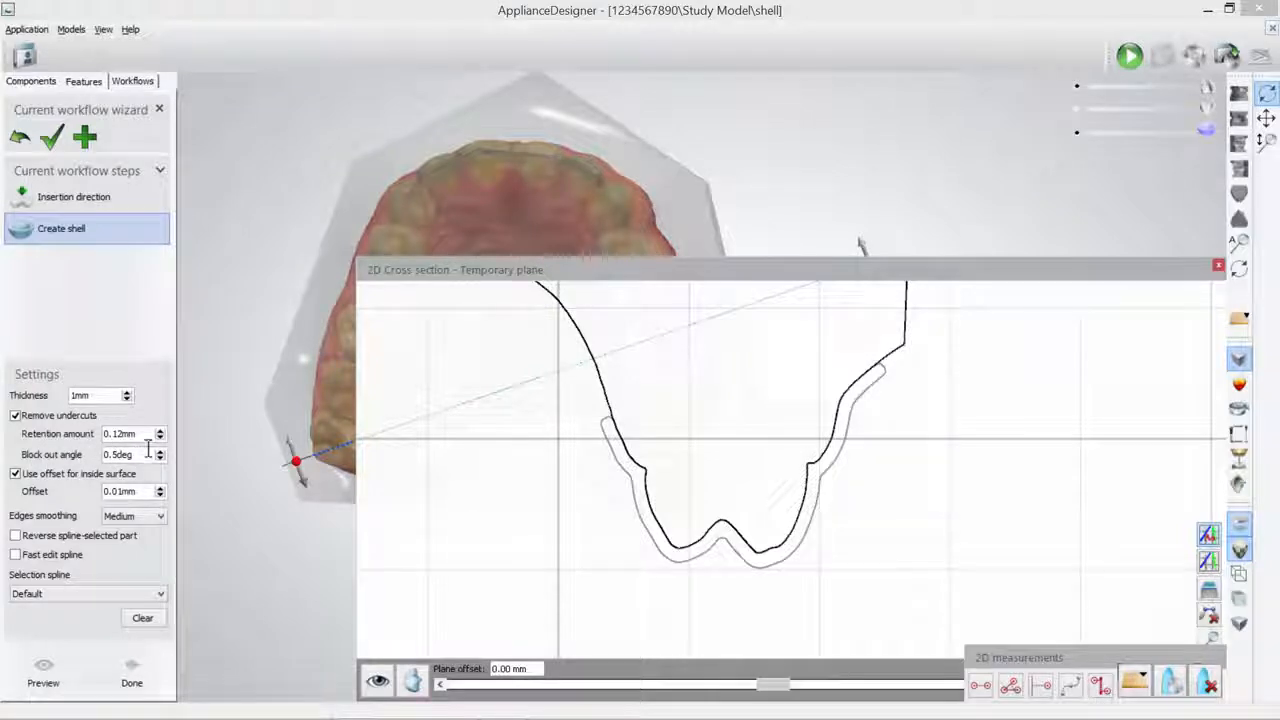
scroll(437, 500, up, 1)
scroll(449, 506, up, 1)
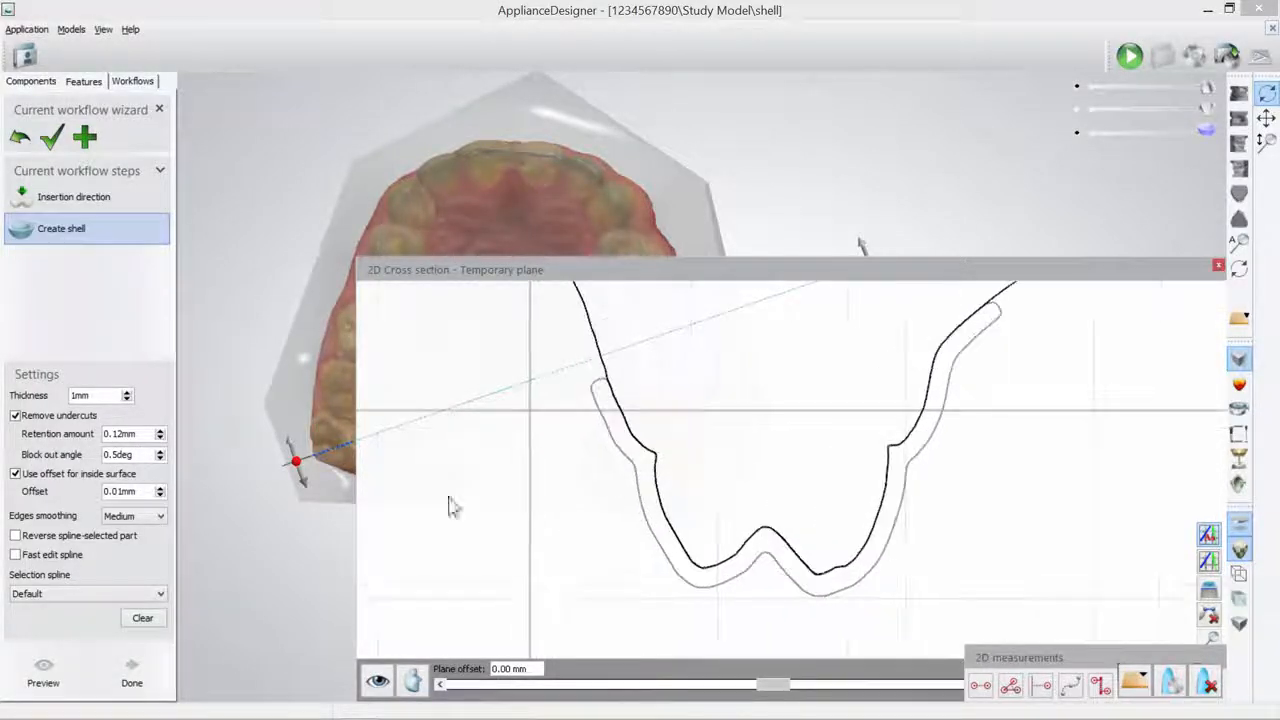
click(161, 430)
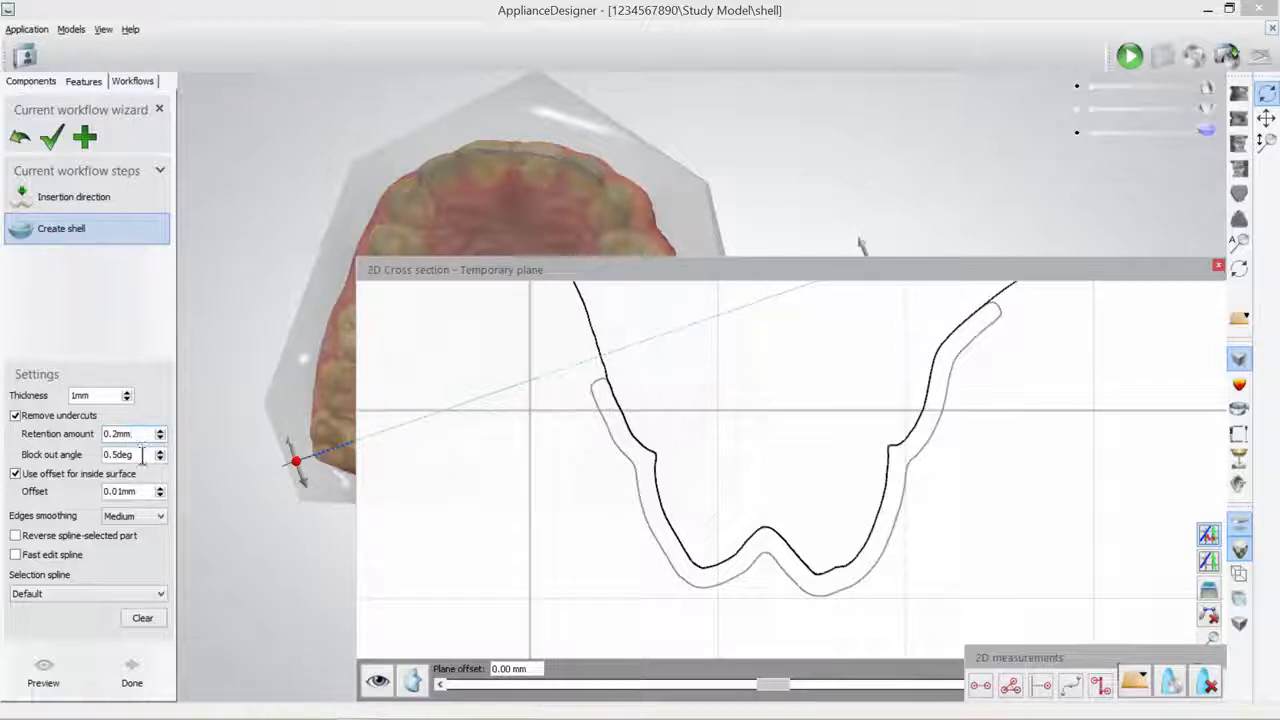
click(43, 672)
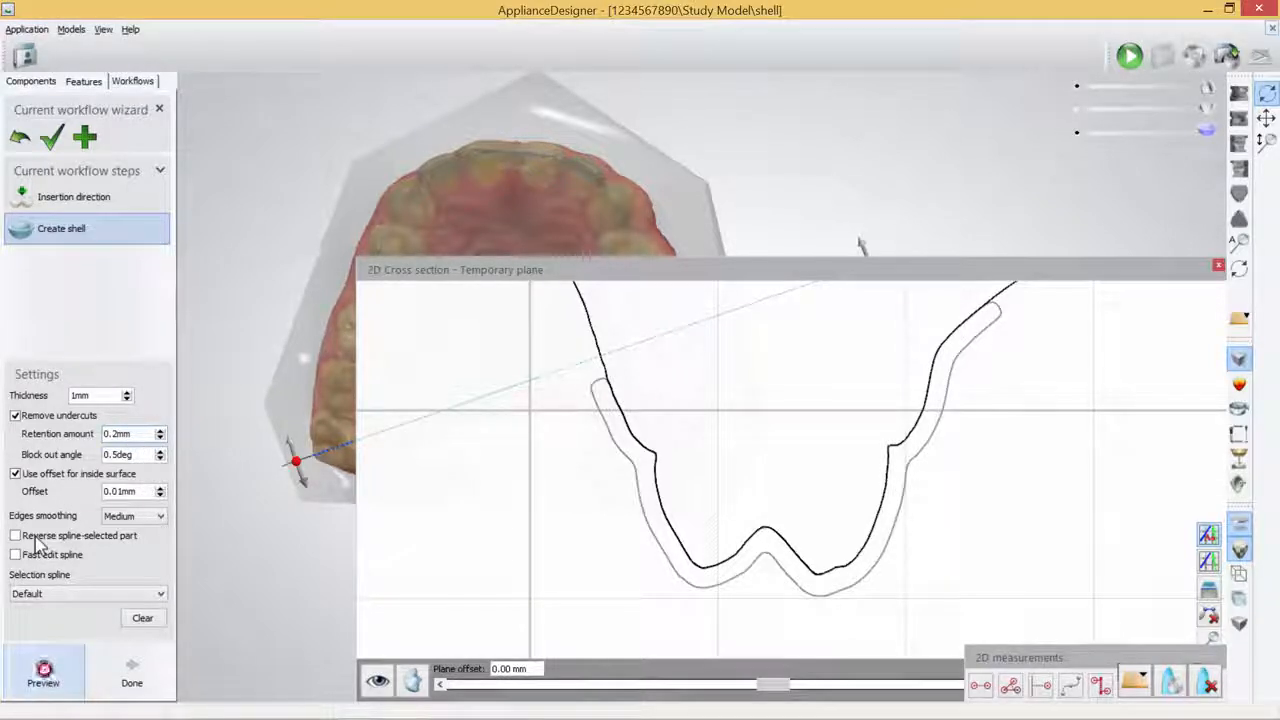
click(43, 672)
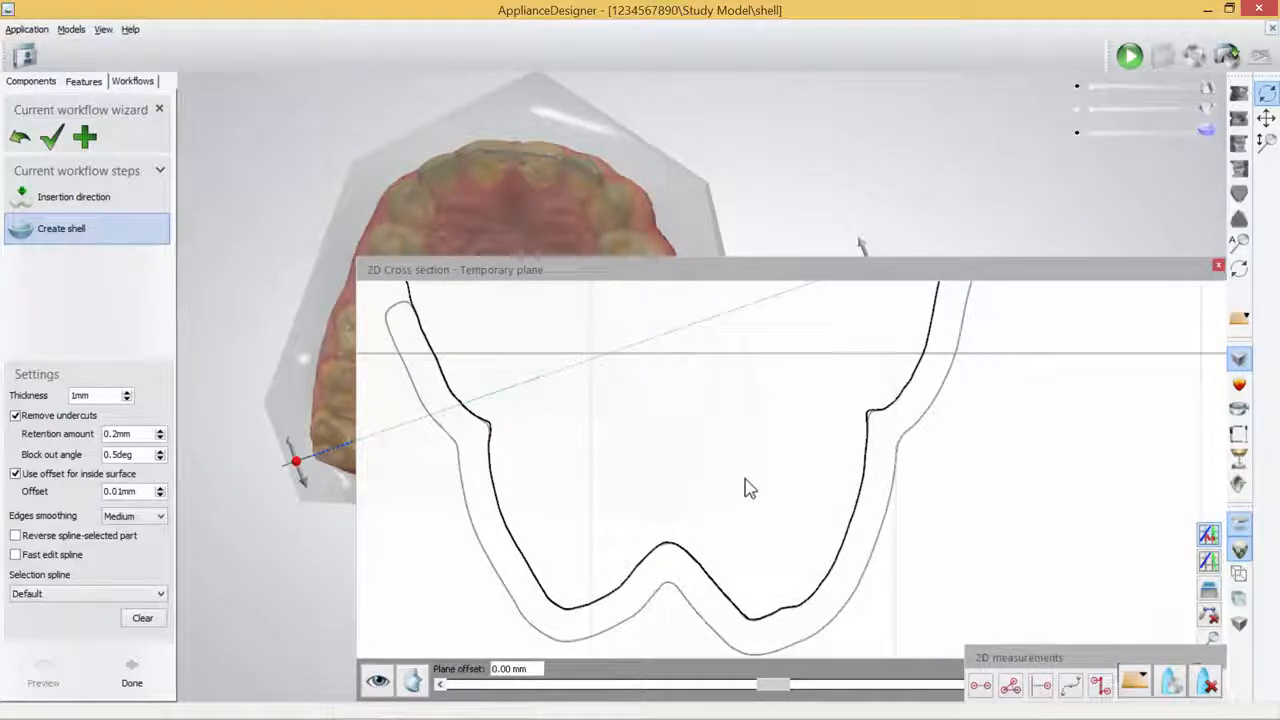
- Examine the blocked-out undercuts on both sides of the molar in the cross section, then close it
scroll(745, 480, up, 3)
scroll(811, 461, up, 3)
middle_drag(847, 450, 591, 549)
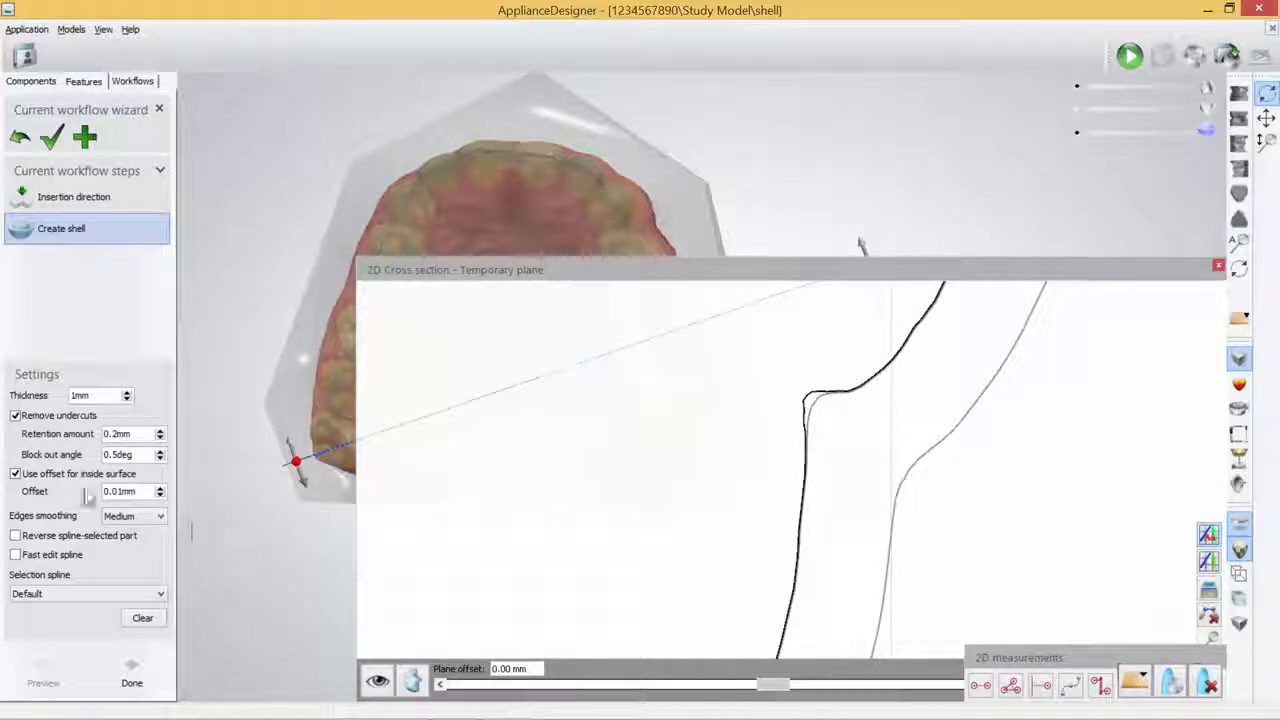
scroll(643, 456, down, 1)
scroll(690, 476, up, 2)
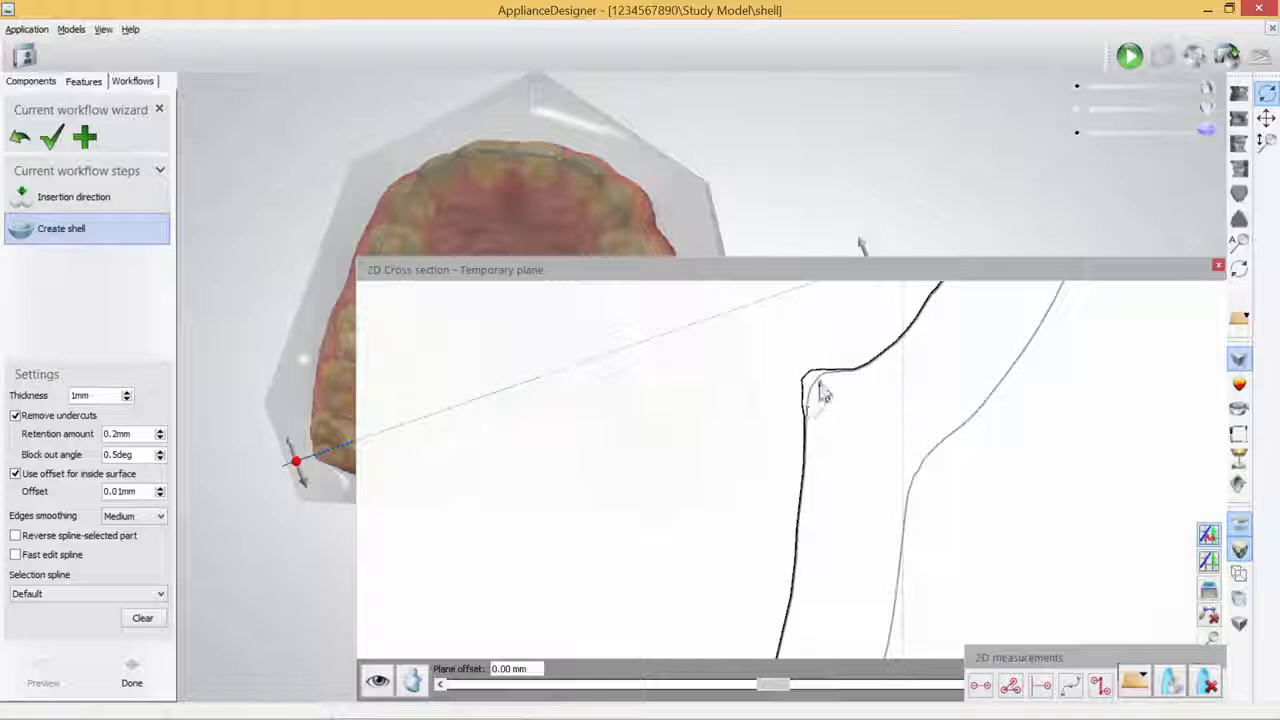
scroll(751, 475, down, 2)
scroll(751, 483, down, 3)
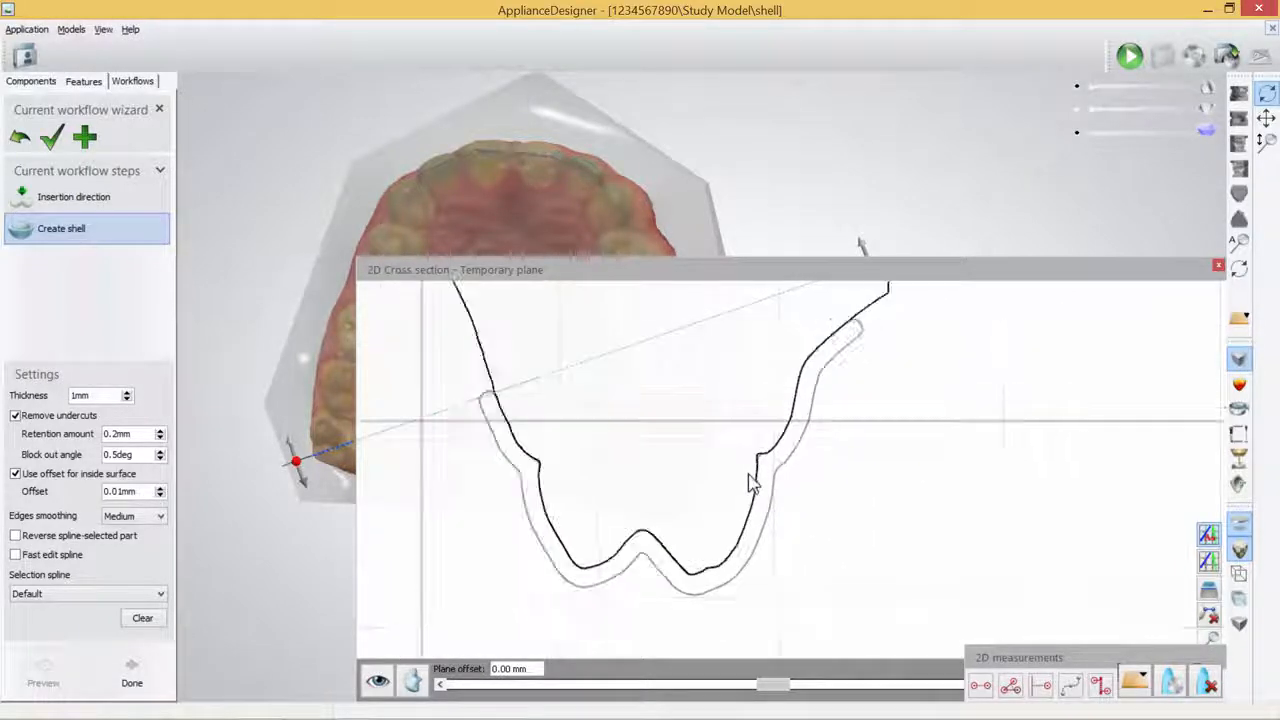
scroll(648, 478, up, 5)
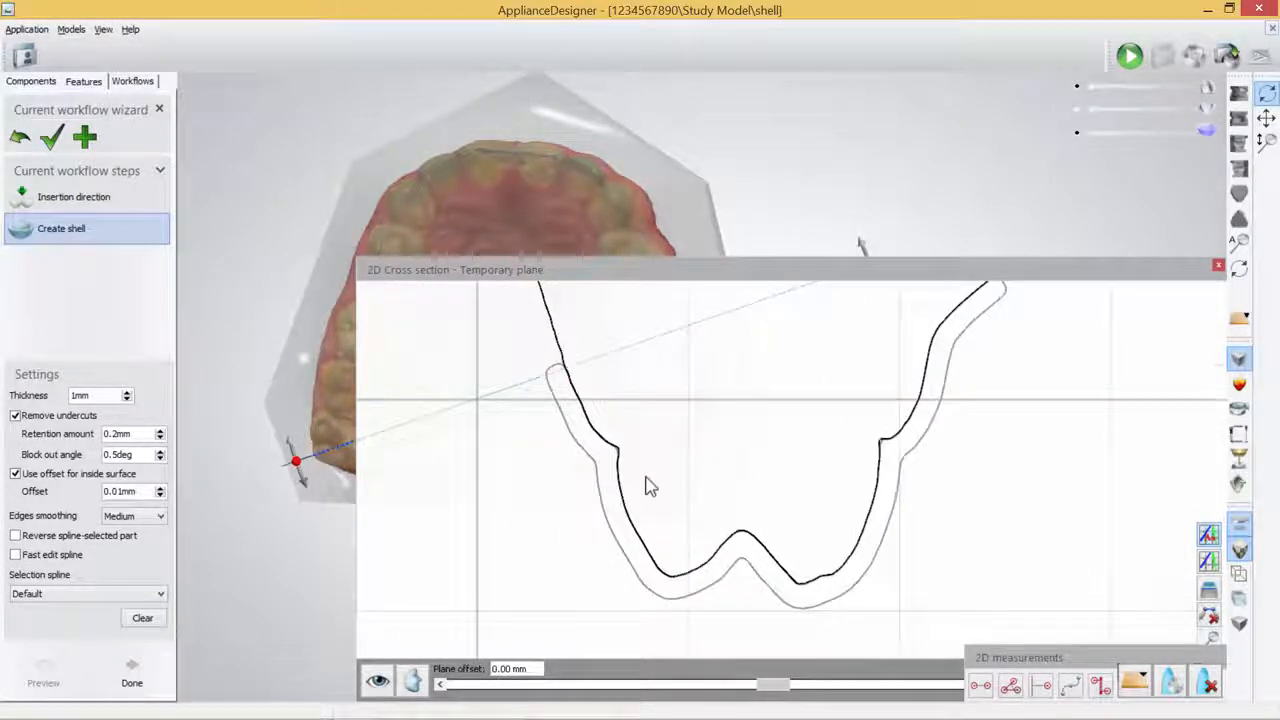
drag(510, 370, 543, 366)
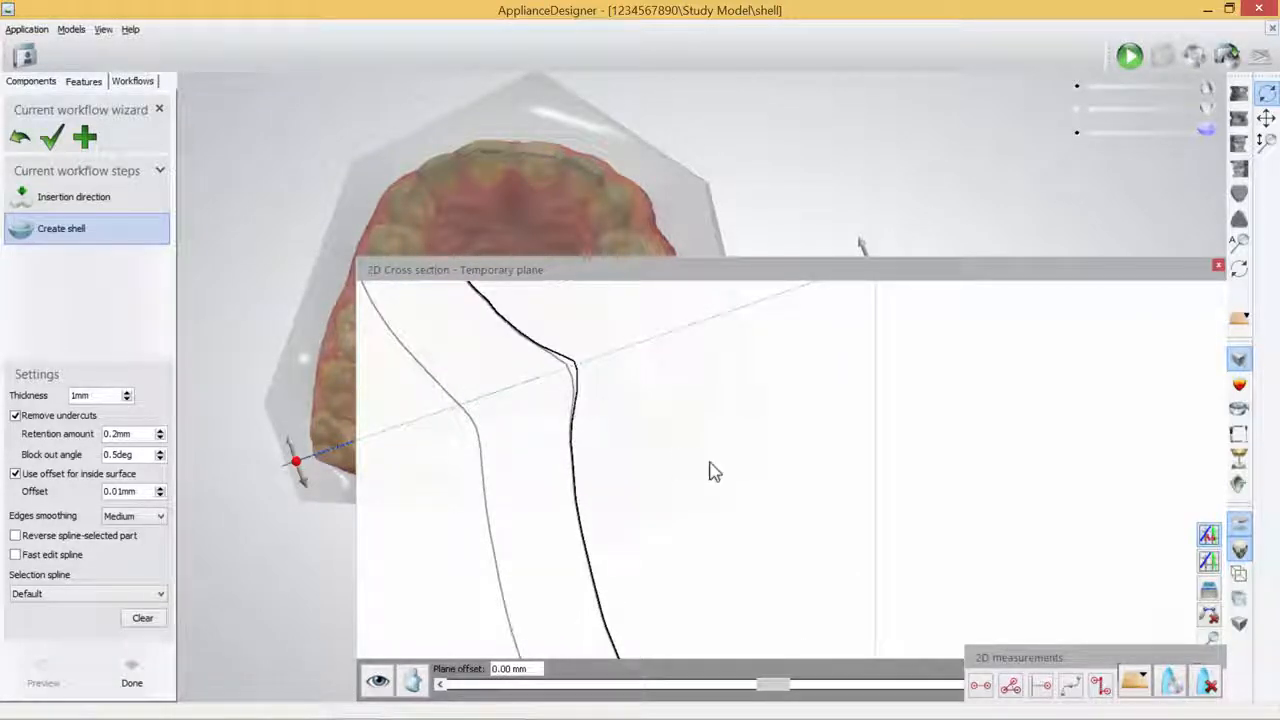
click(1222, 268)
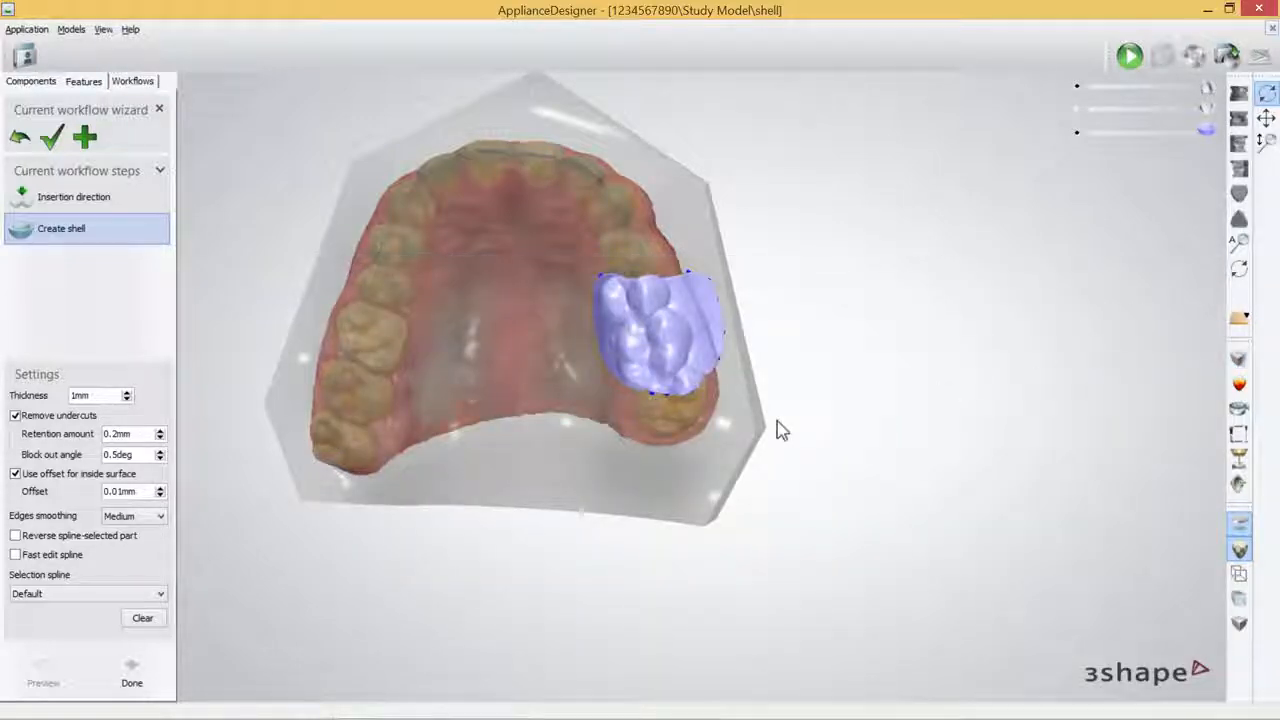